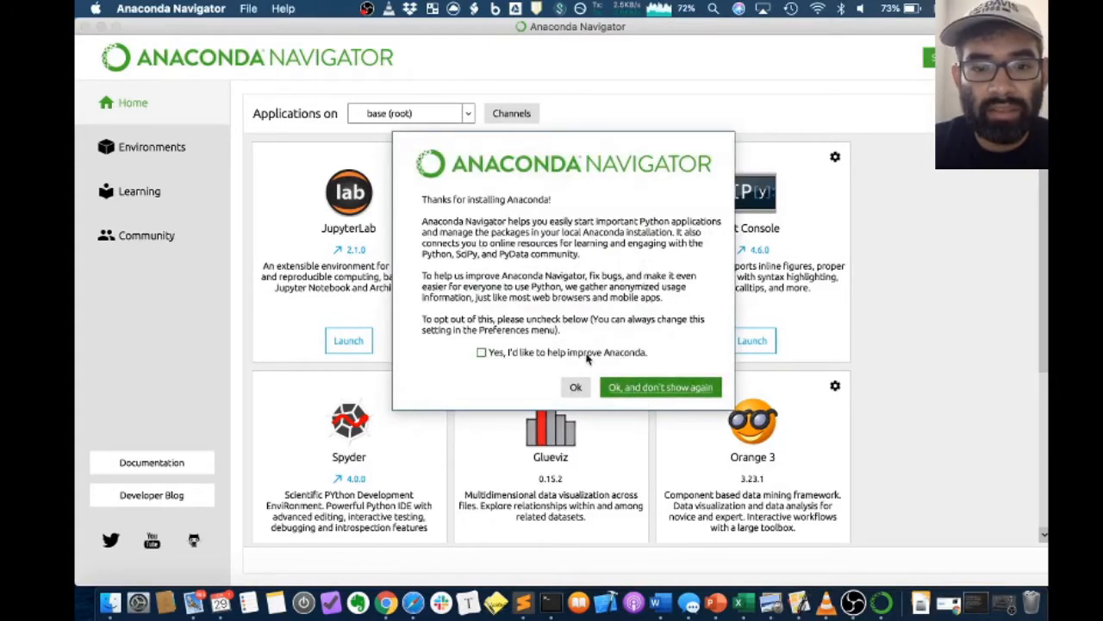
# Dismiss the welcome notice and postpone the update to Anaconda Navigator 1.9.12
pyautogui.click(574, 387)
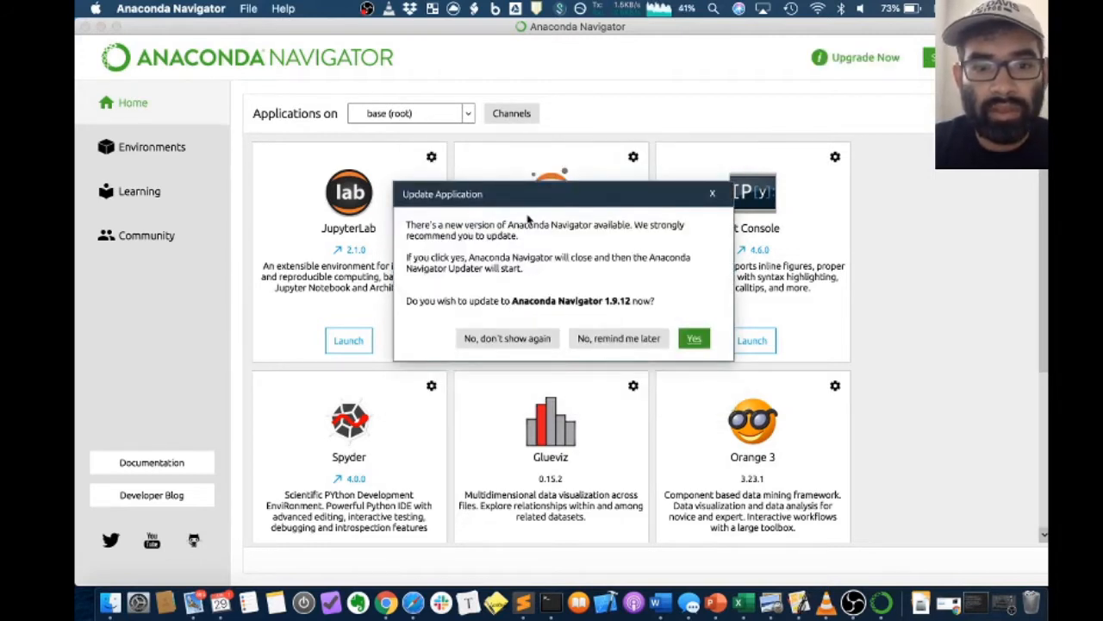
pyautogui.click(616, 340)
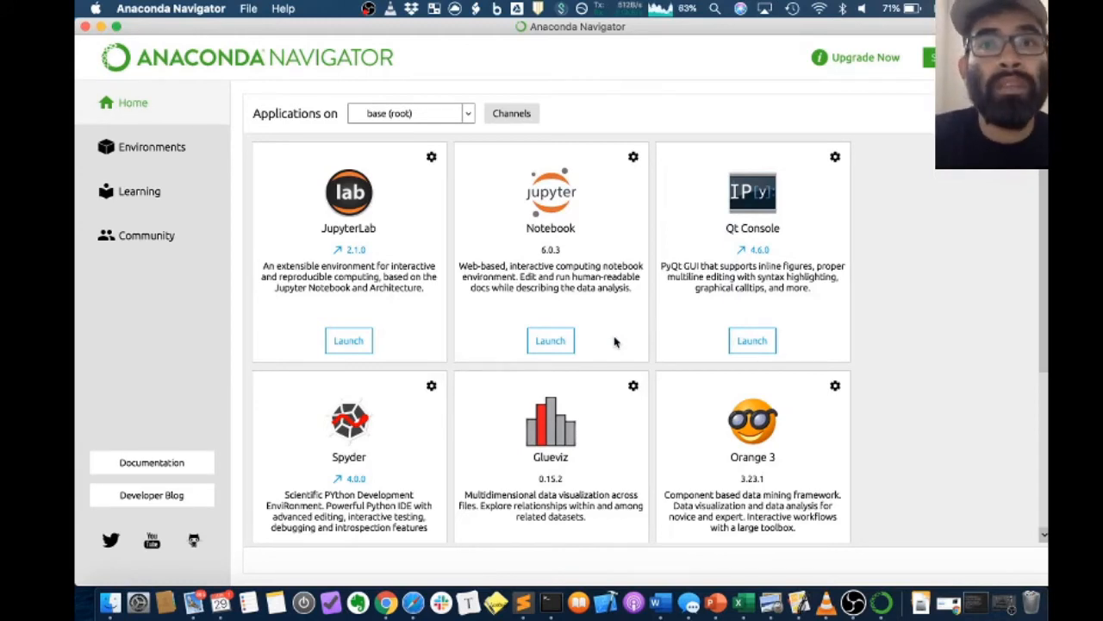
# Create a new environment named r_env with Python 3.7 and R packages
pyautogui.click(132, 155)
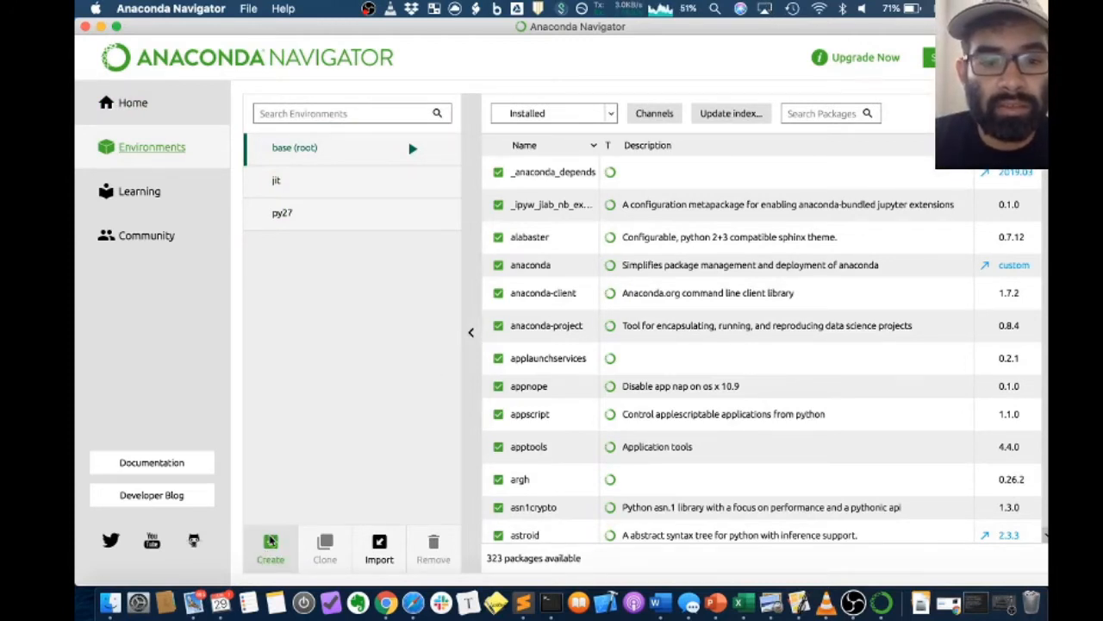
pyautogui.click(270, 542)
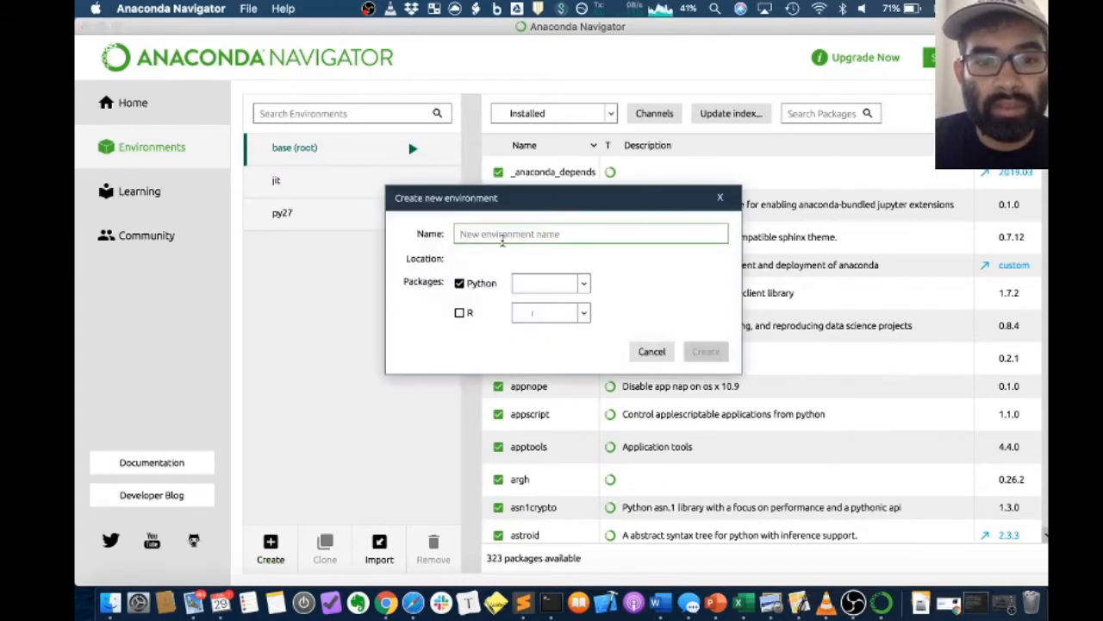
pyautogui.write('r')
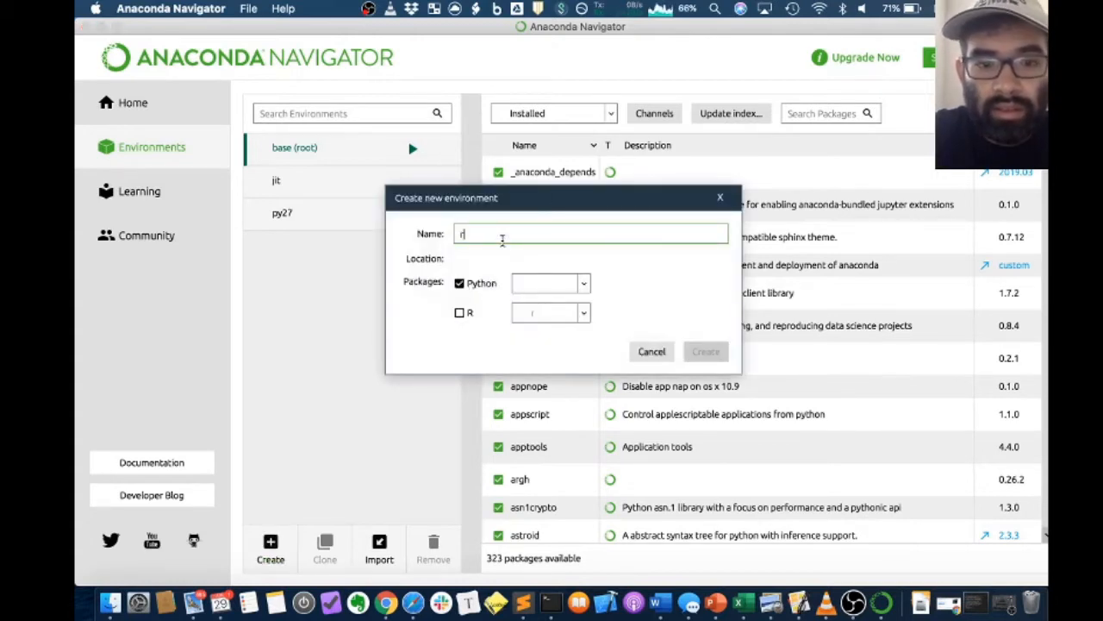
pyautogui.write('_env')
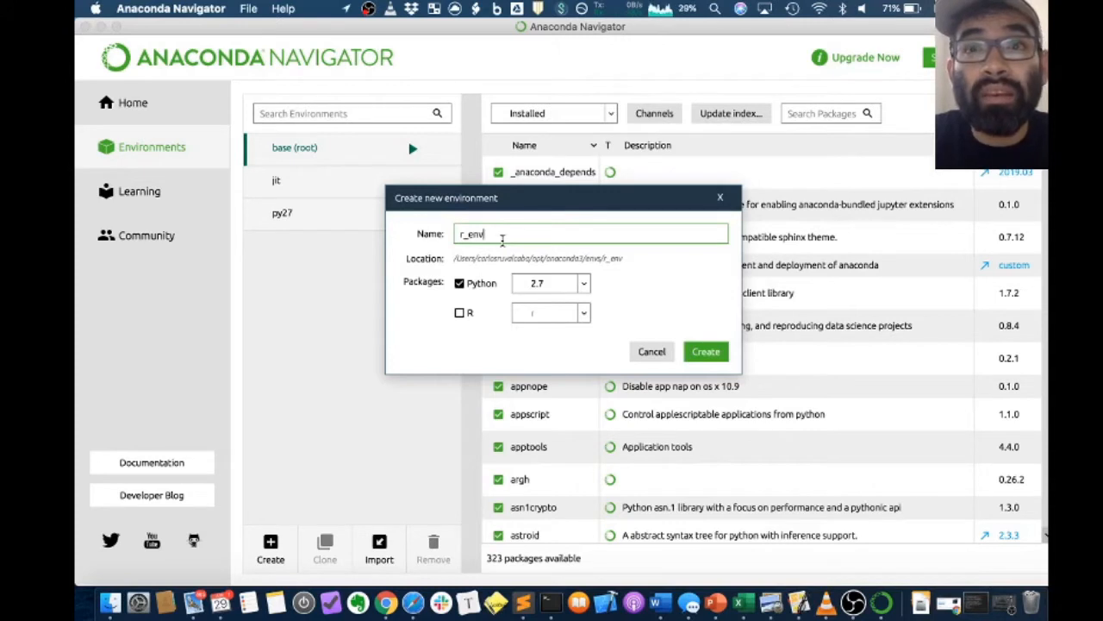
pyautogui.click(459, 312)
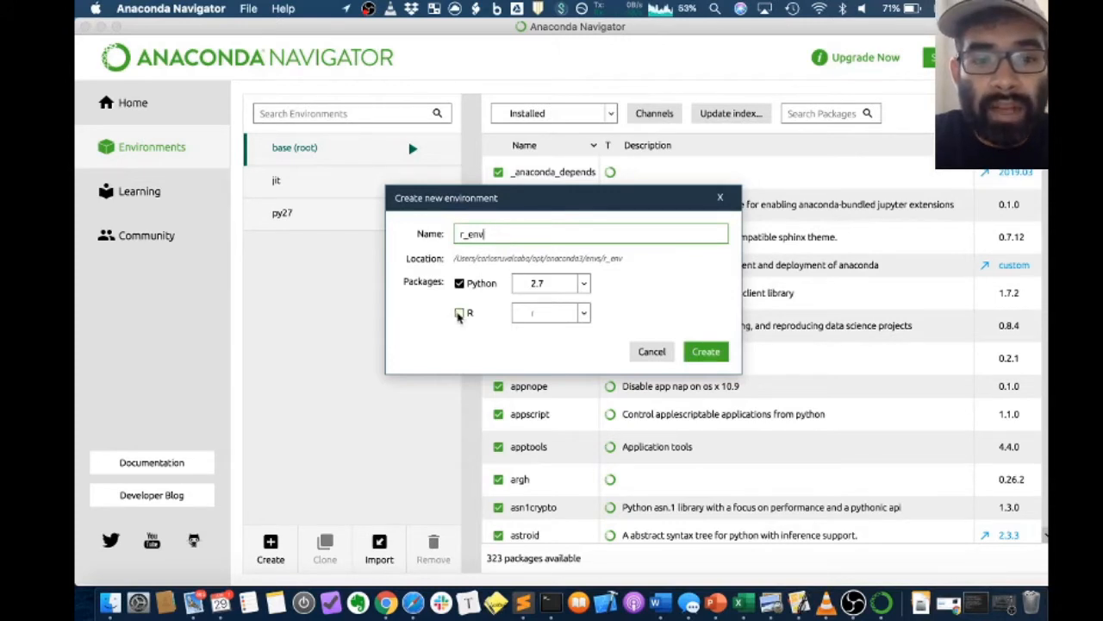
pyautogui.click(584, 283)
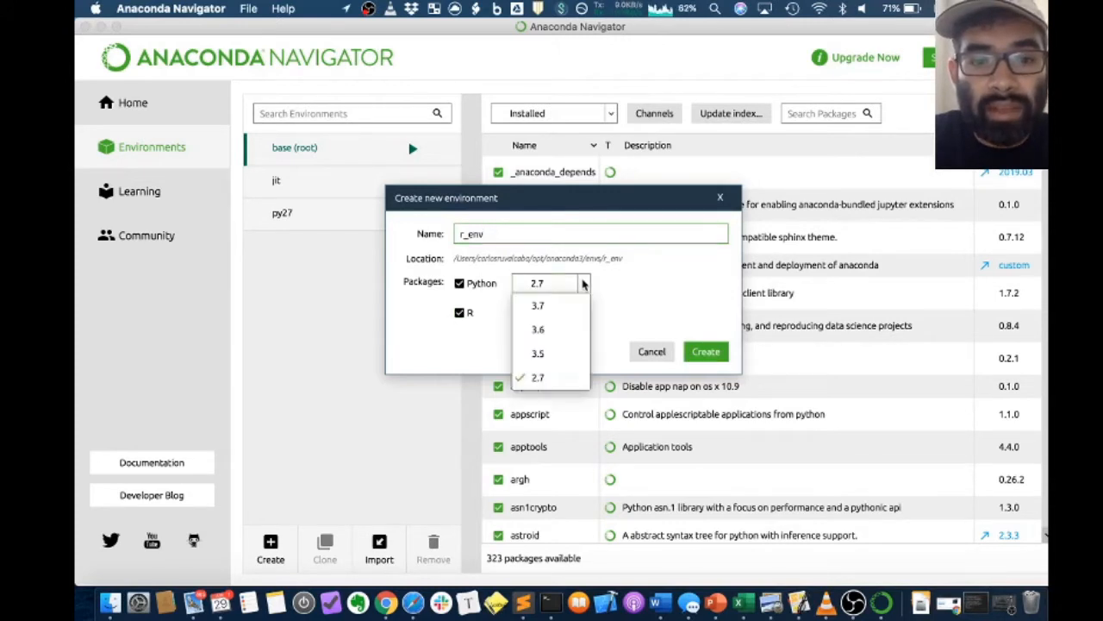
pyautogui.click(538, 307)
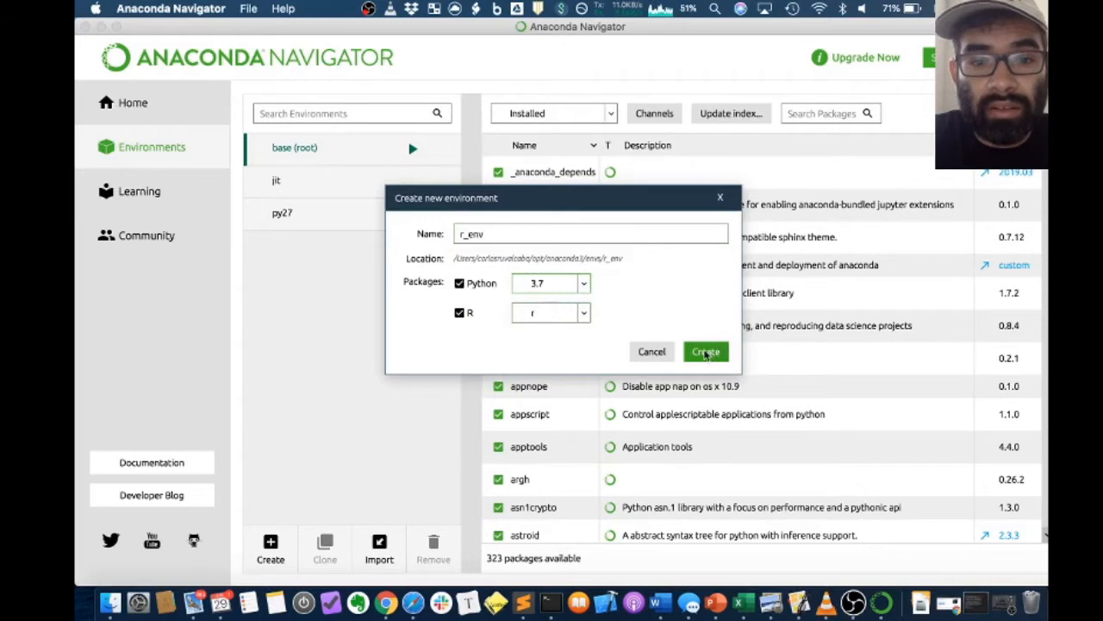
pyautogui.click(705, 353)
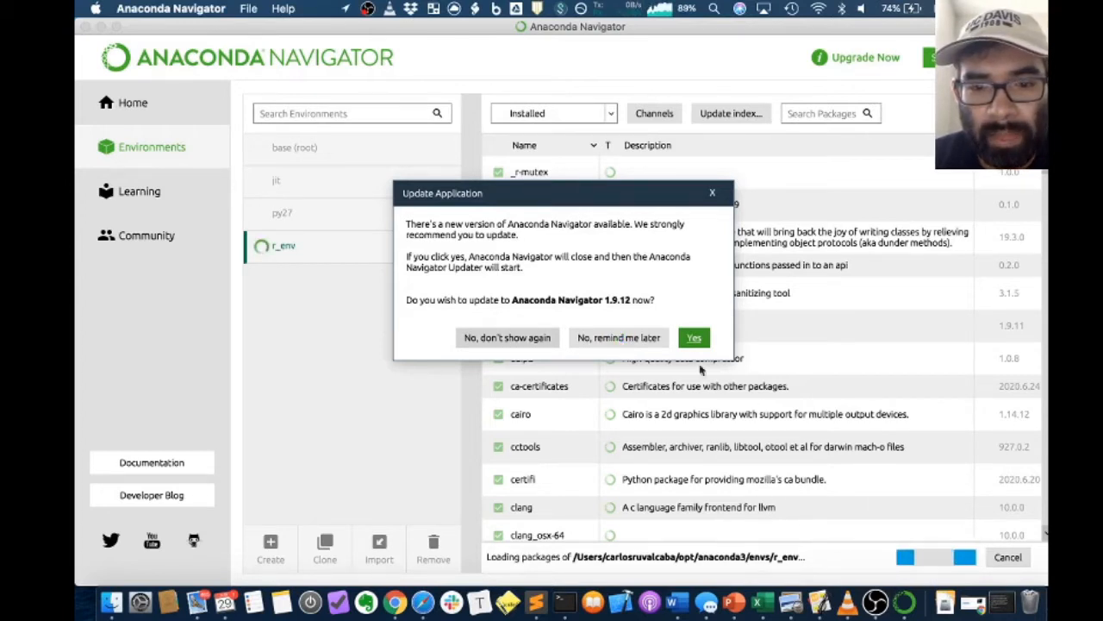
# Postpone the repeated update offer and open the r_env environment with Jupyter Notebook
pyautogui.click(626, 339)
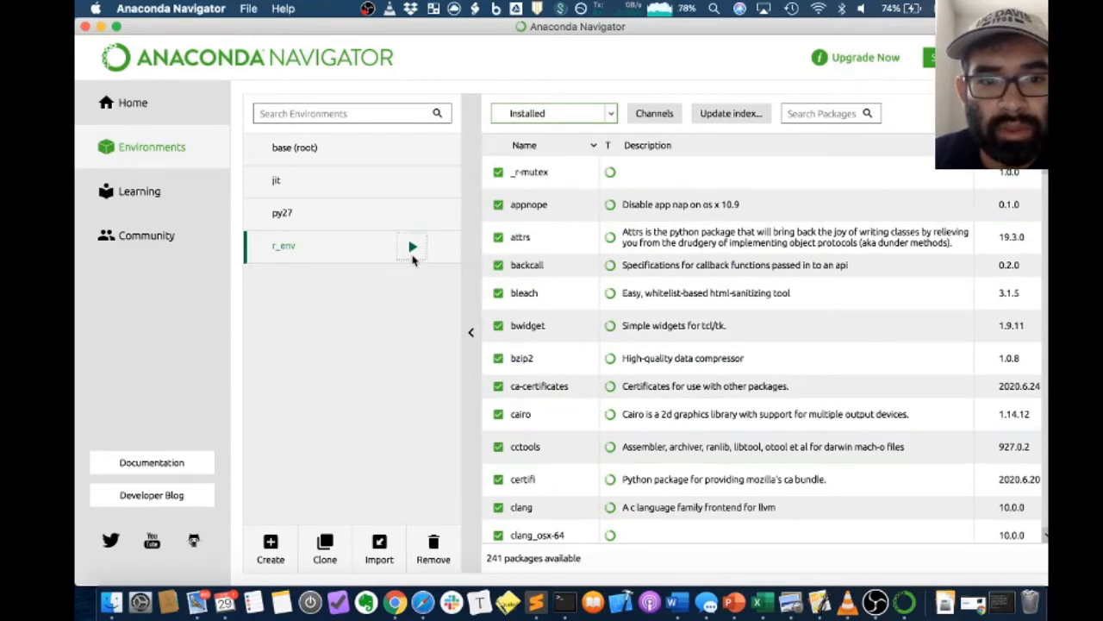
pyautogui.click(413, 249)
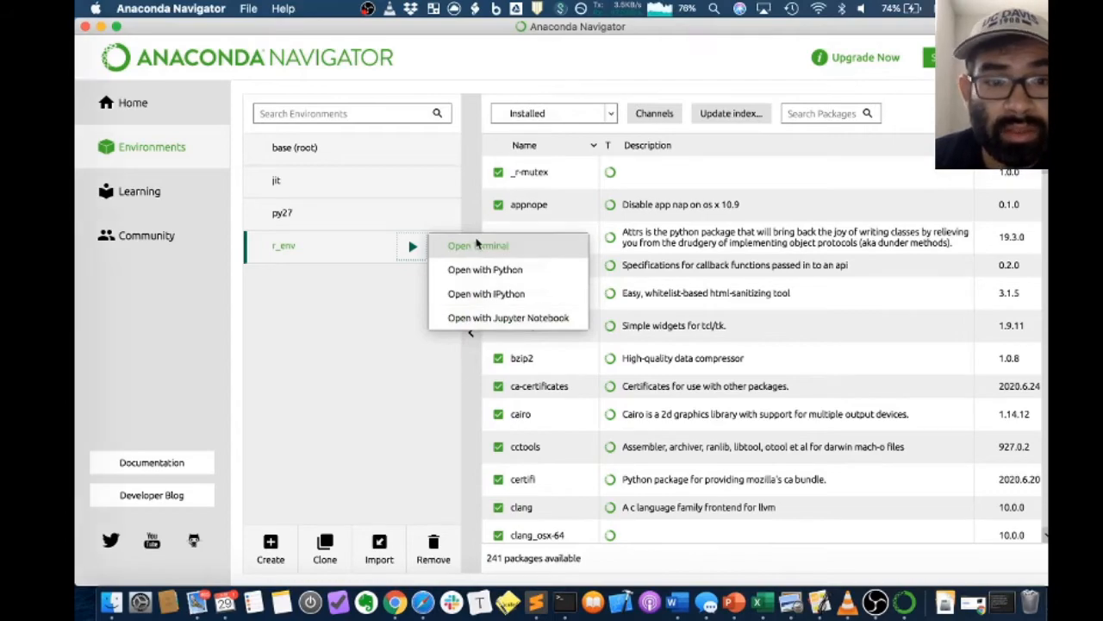
pyautogui.click(346, 347)
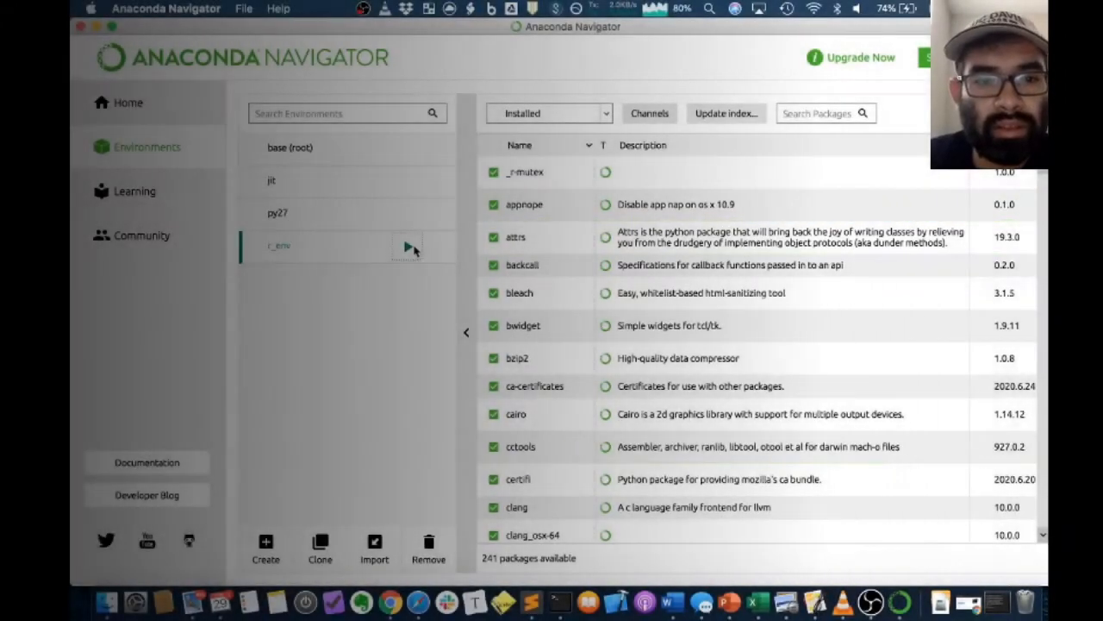
pyautogui.click(407, 245)
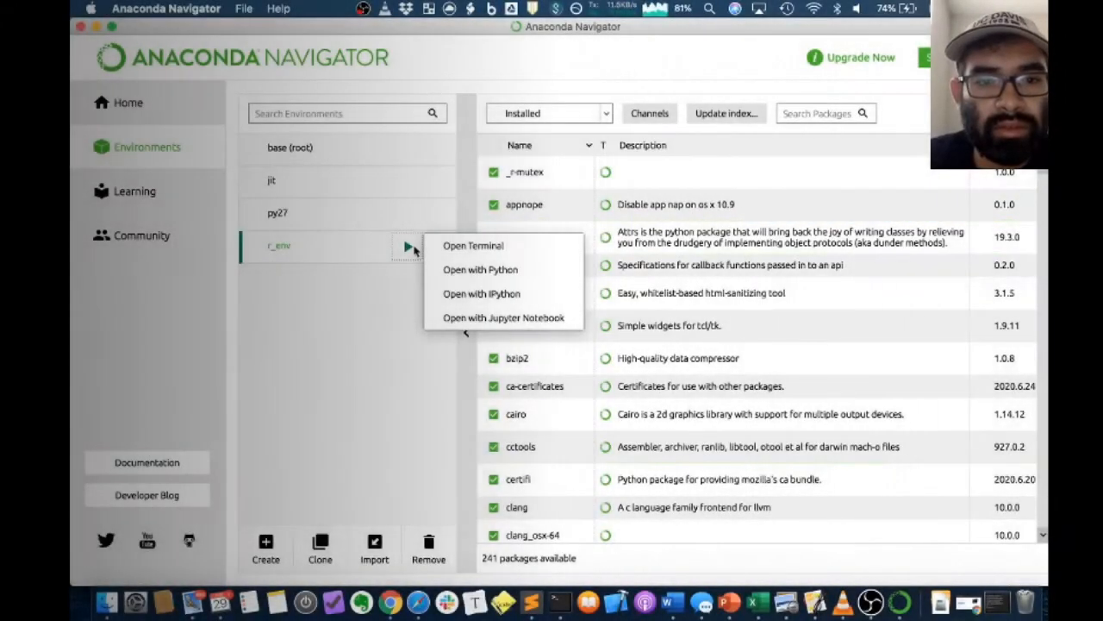
pyautogui.click(446, 318)
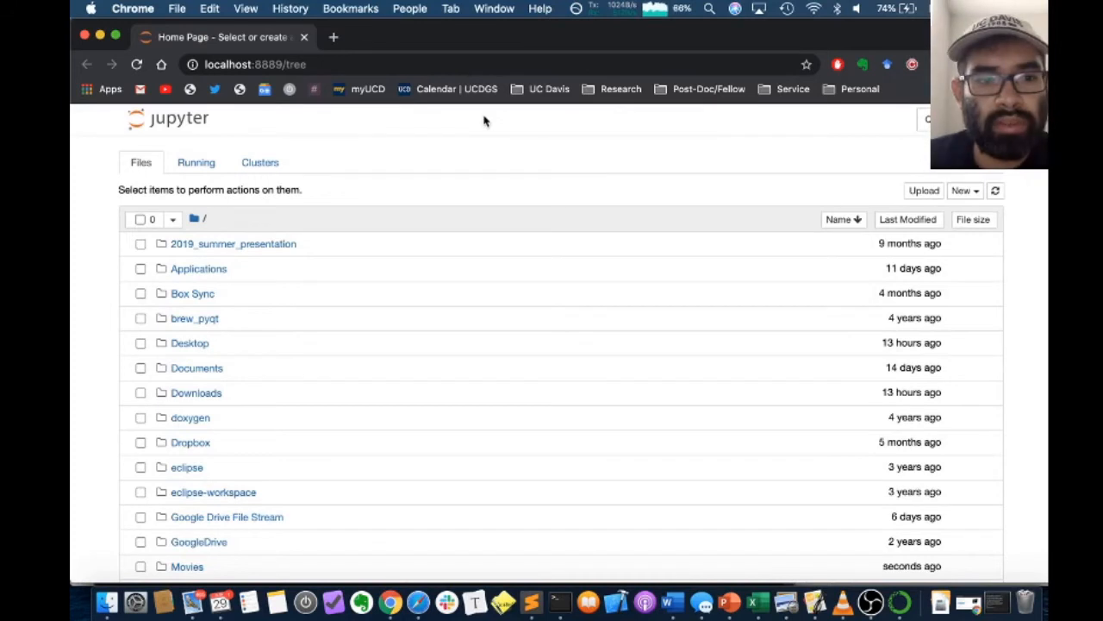
# Create a new R notebook and rename it r_test
pyautogui.click(961, 194)
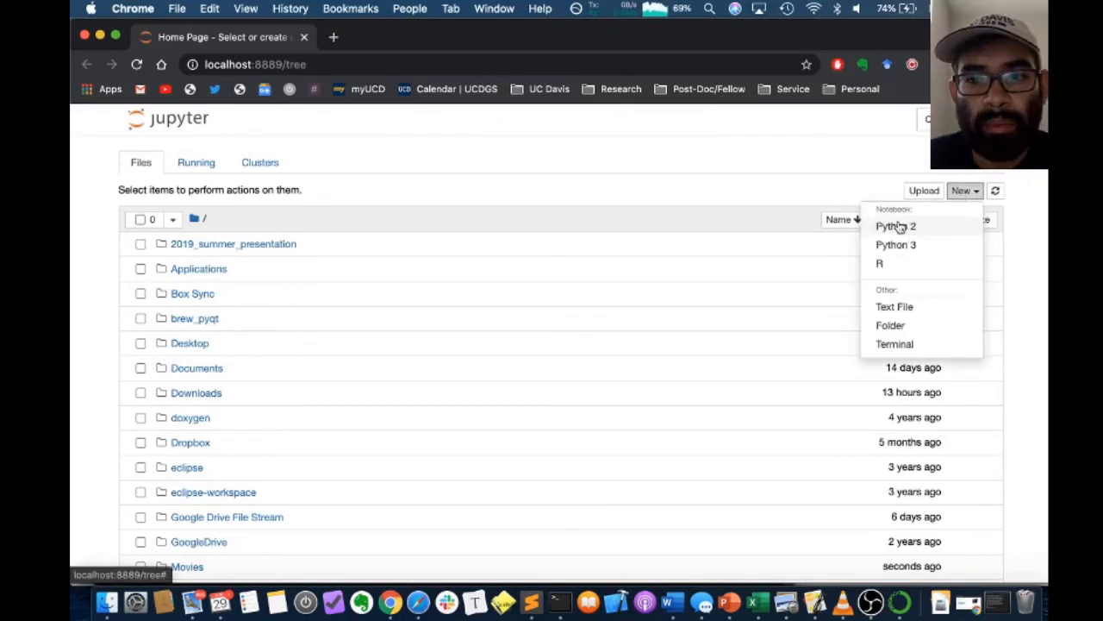
pyautogui.click(881, 271)
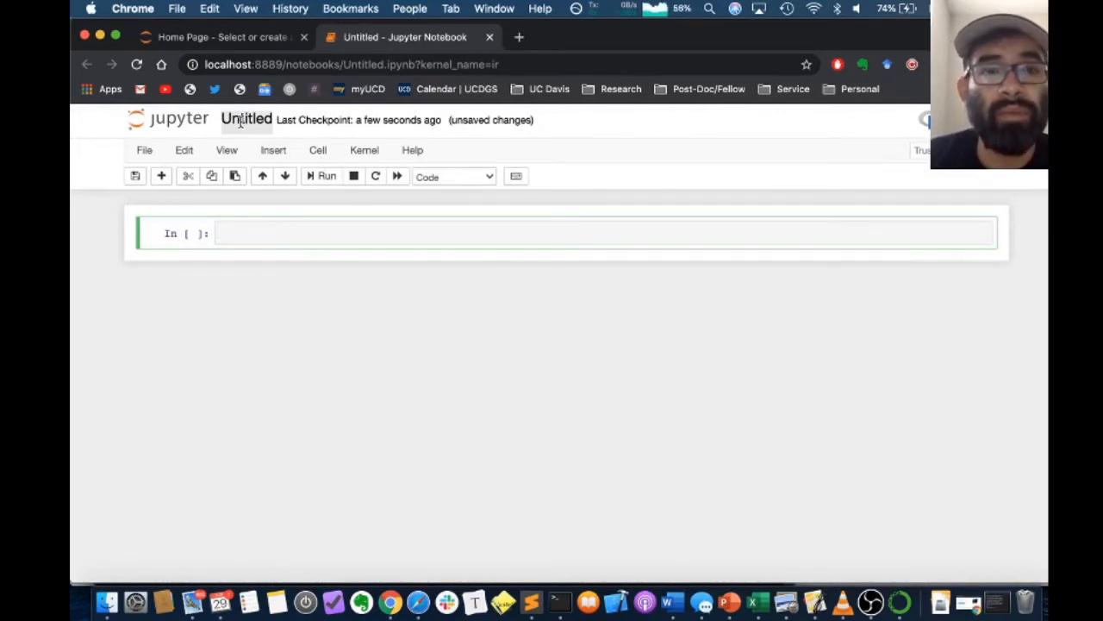
pyautogui.click(244, 120)
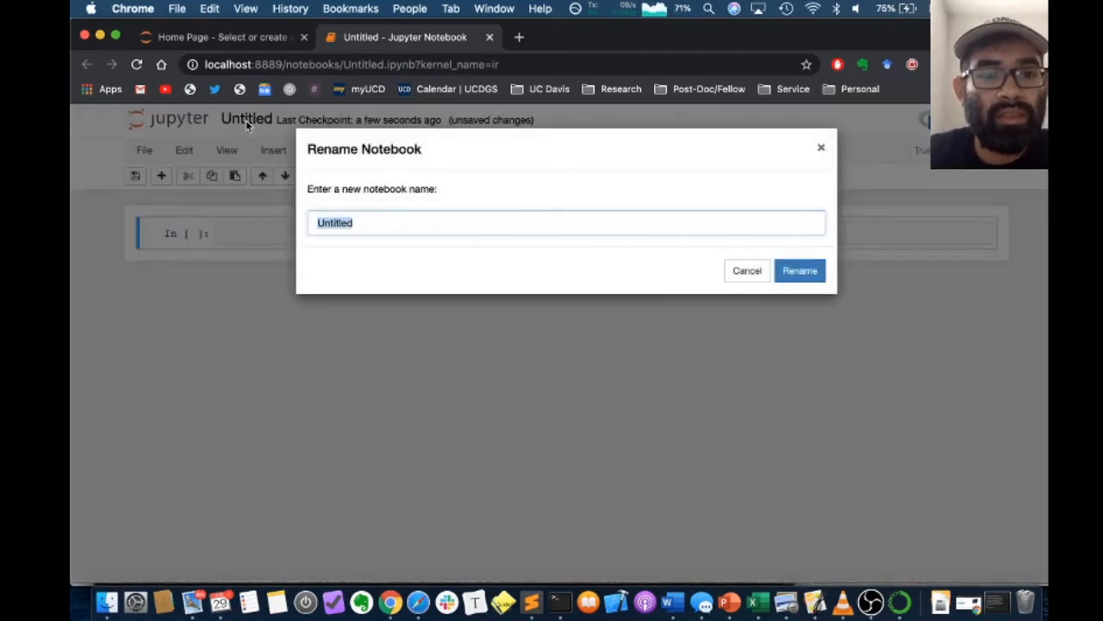
pyautogui.write('r_etst')
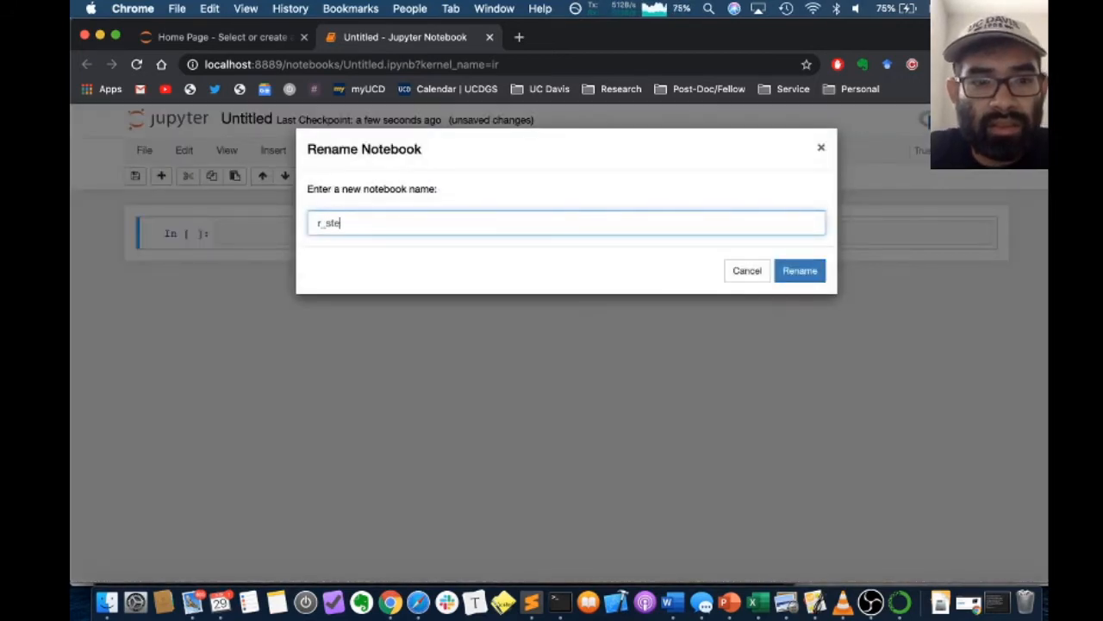
pyautogui.press('BackSpace')
pyautogui.press('BackSpace')
pyautogui.press('BackSpace')
pyautogui.press('BackSpace')
pyautogui.write('test')
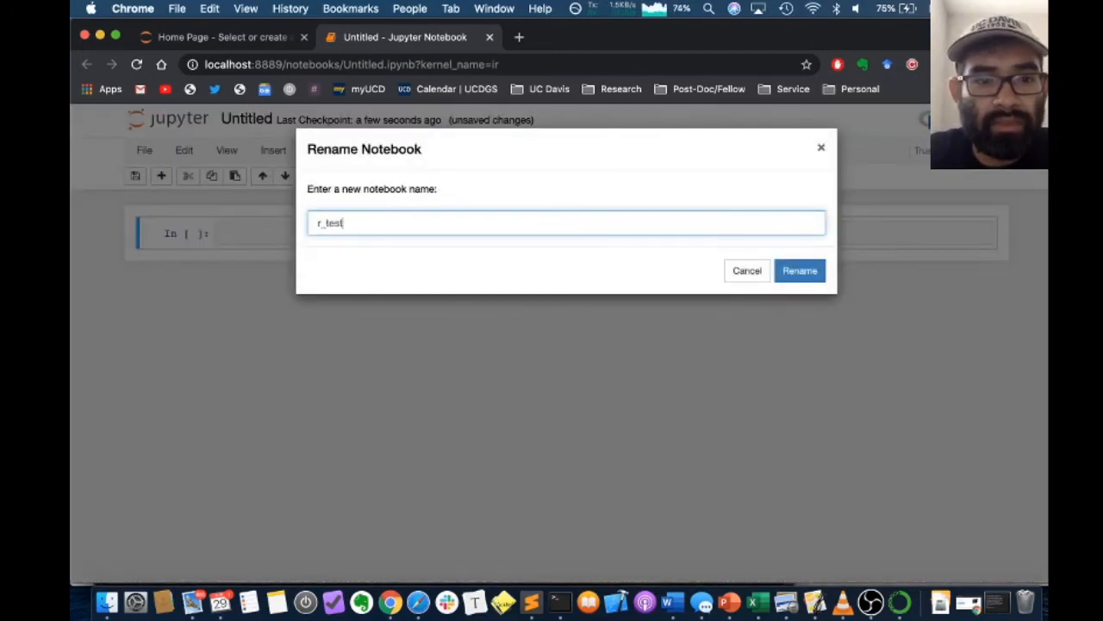
pyautogui.click(803, 279)
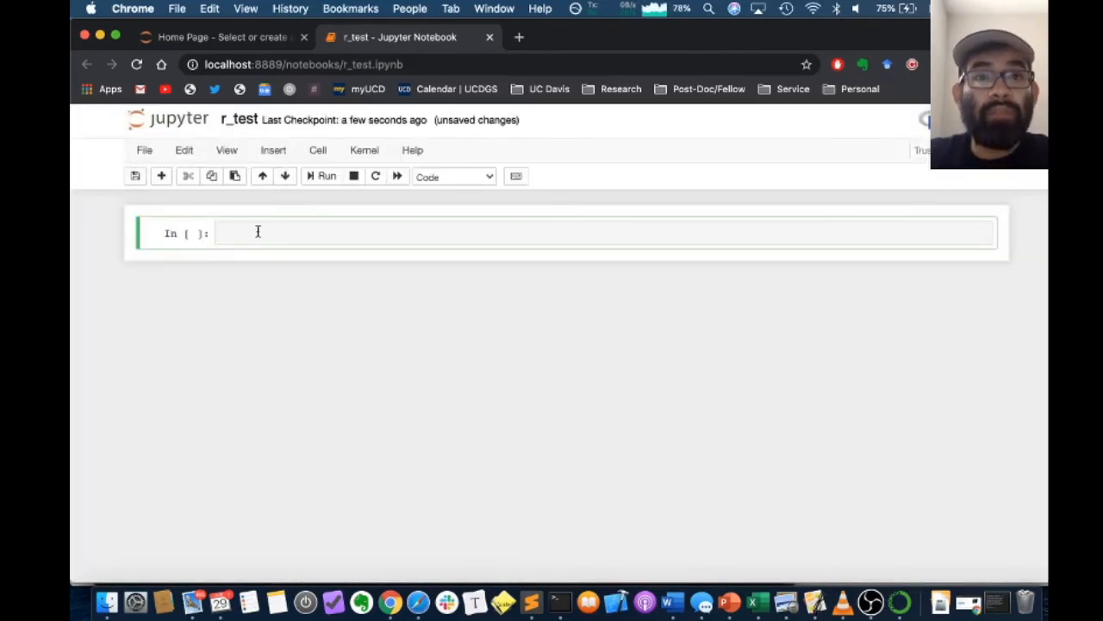
# Run a cell containing library(dplyr) and iris on separate lines, and look through the output table to its end
pyautogui.write('libra')
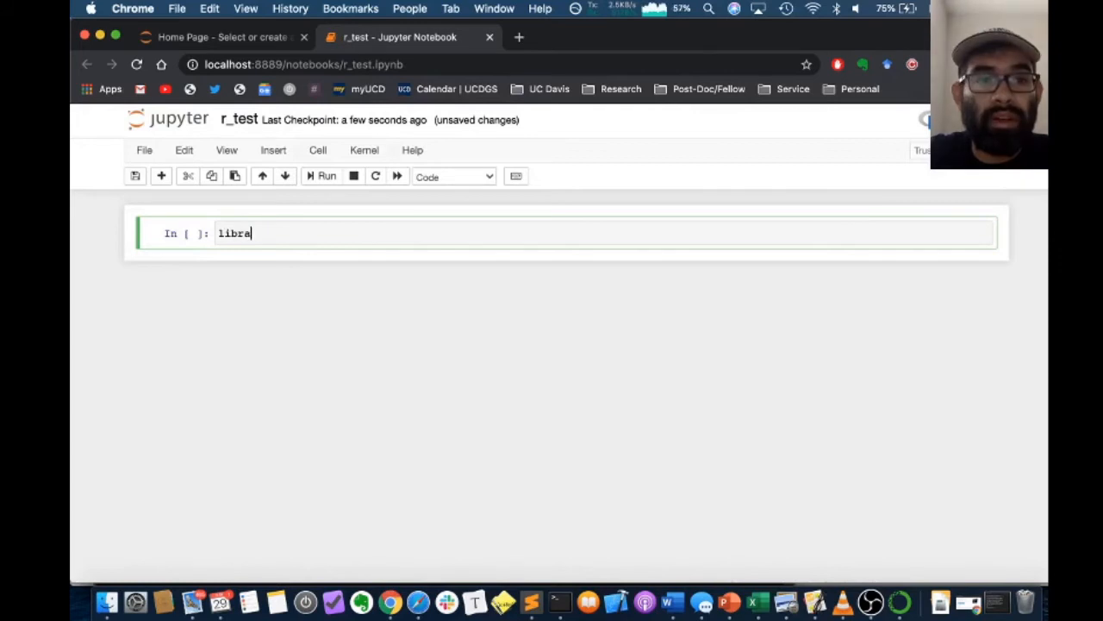
pyautogui.write('ry(dp')
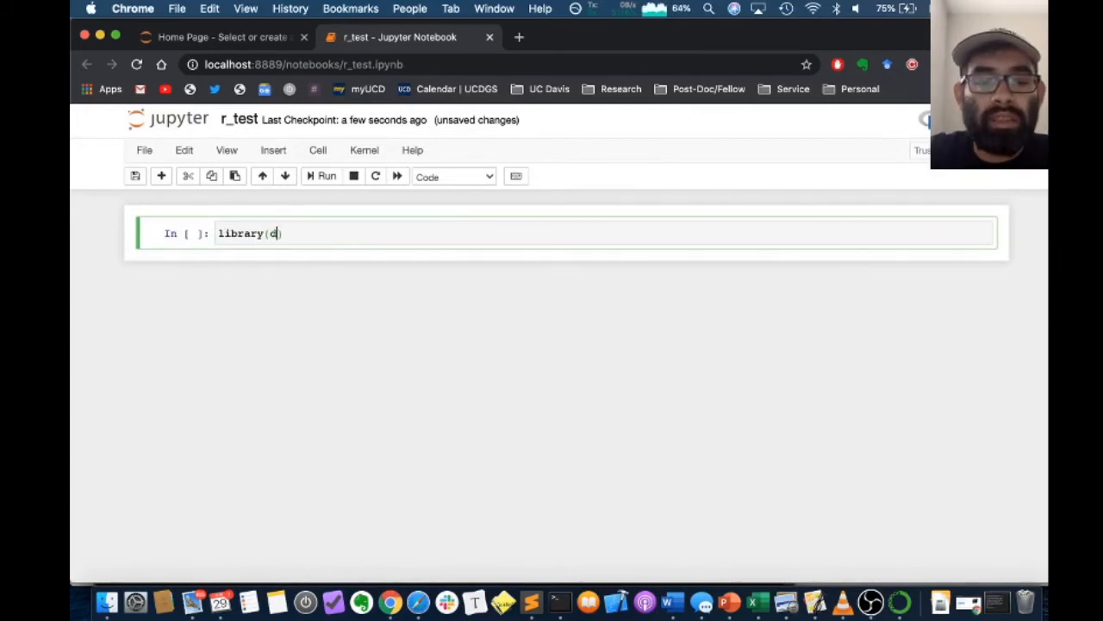
pyautogui.write('lyr')
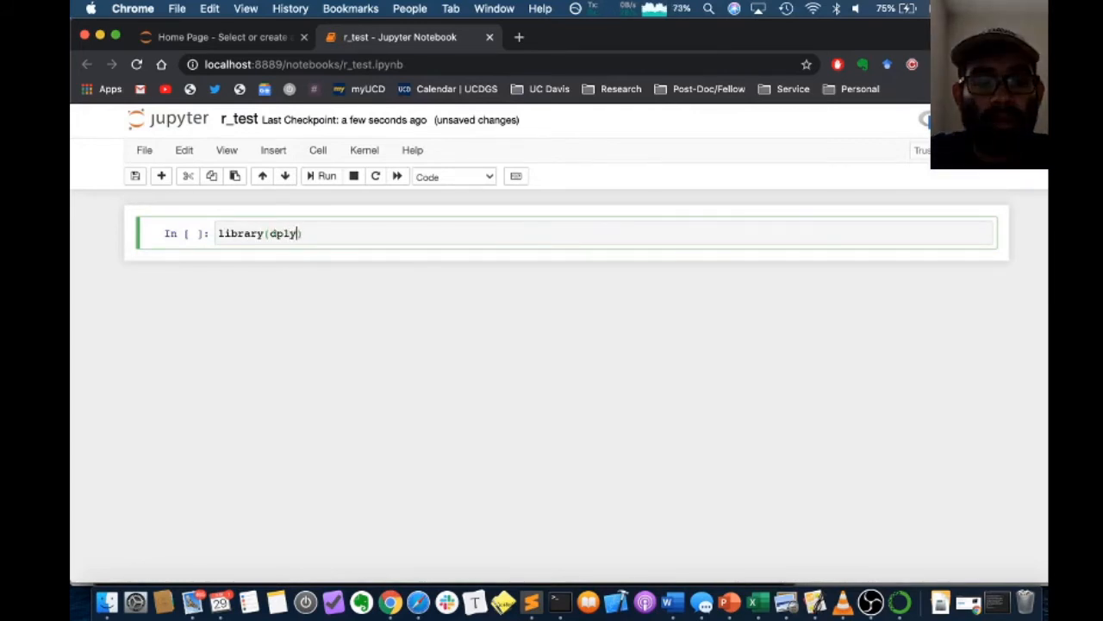
pyautogui.press('Return')
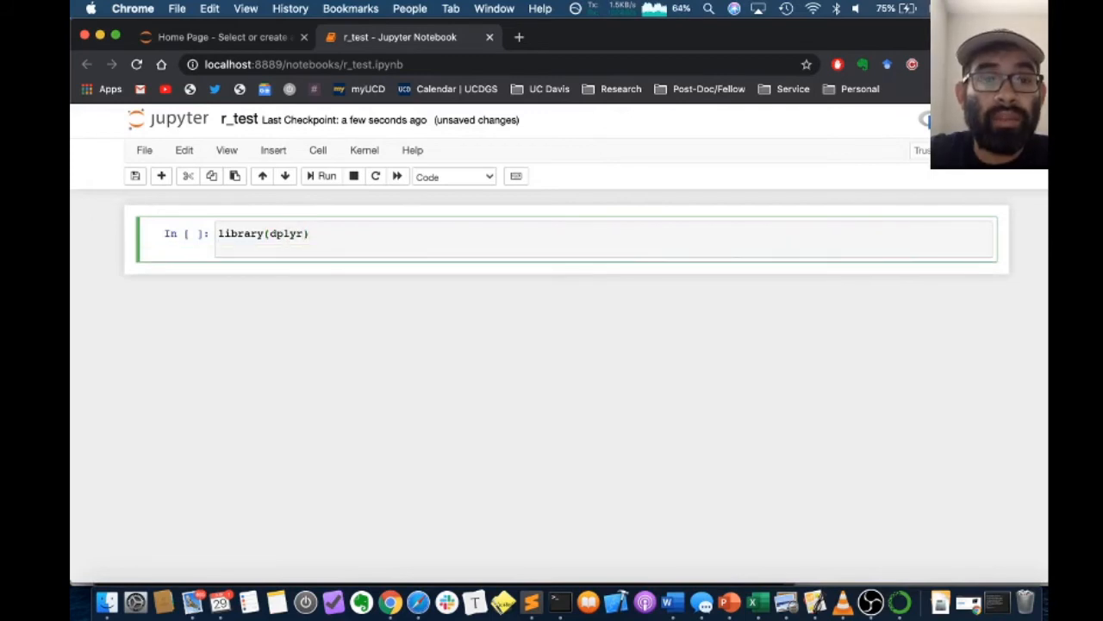
pyautogui.write('iris')
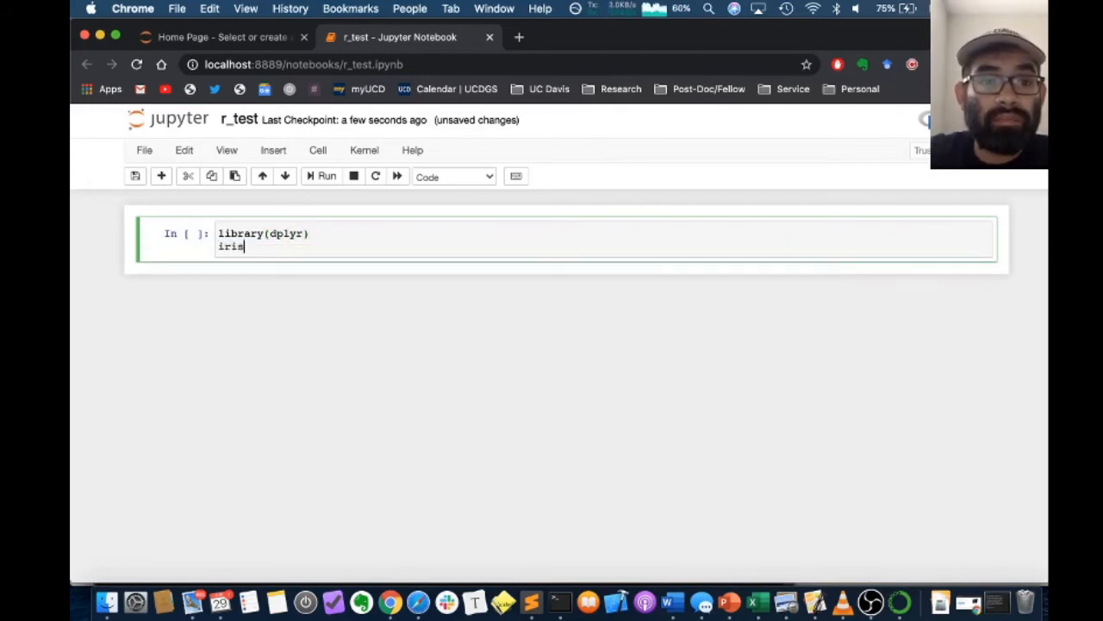
pyautogui.click(315, 177)
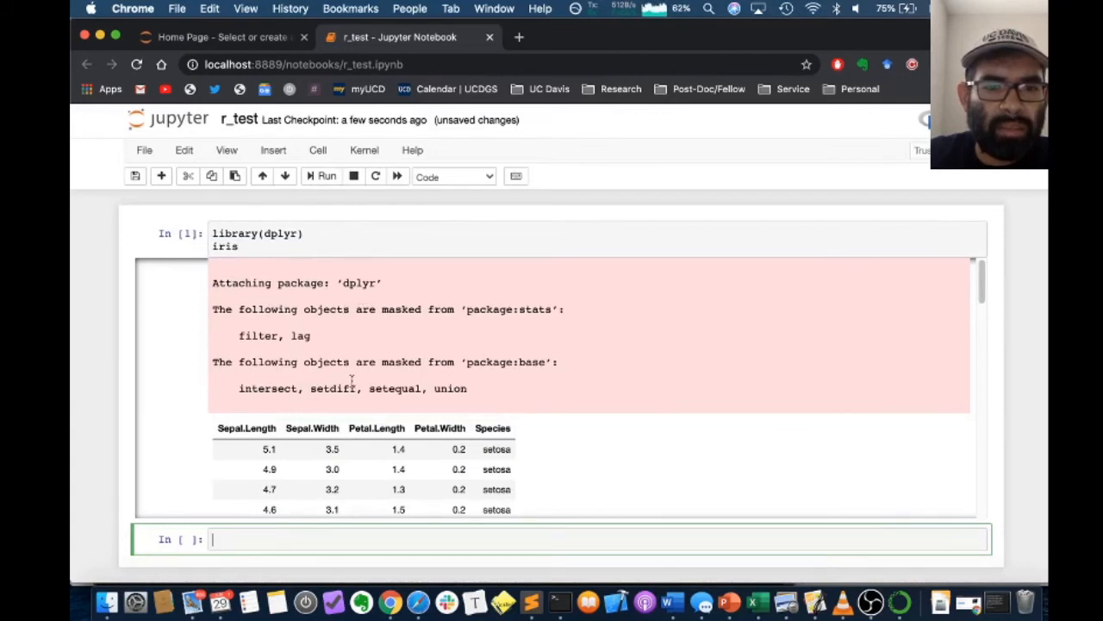
pyautogui.scroll(-5, 386, 385)
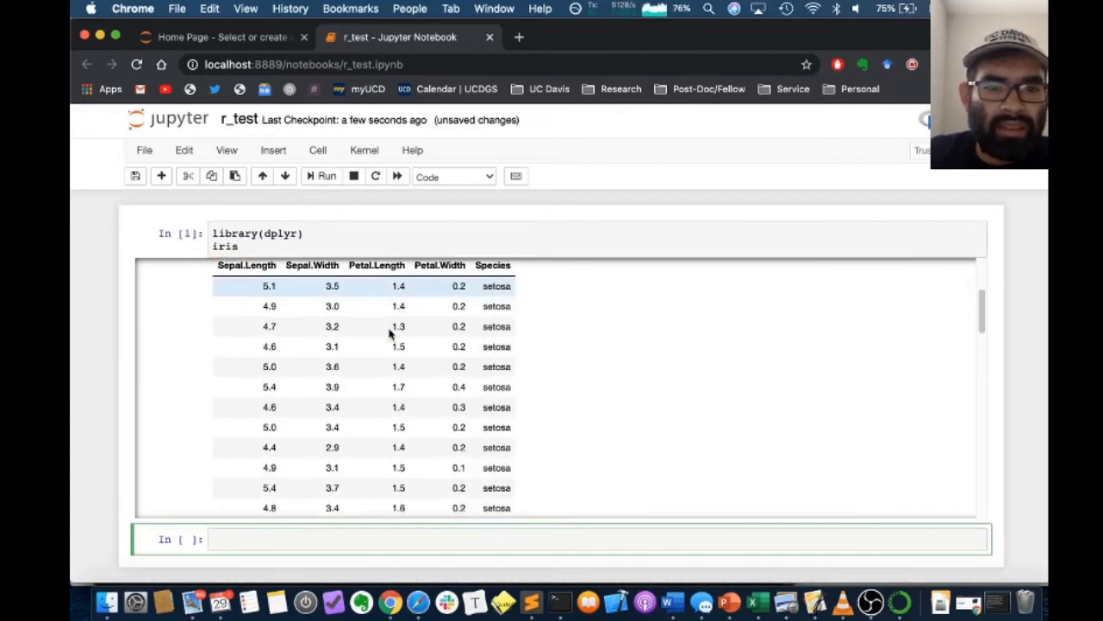
pyautogui.scroll(1, 316, 304)
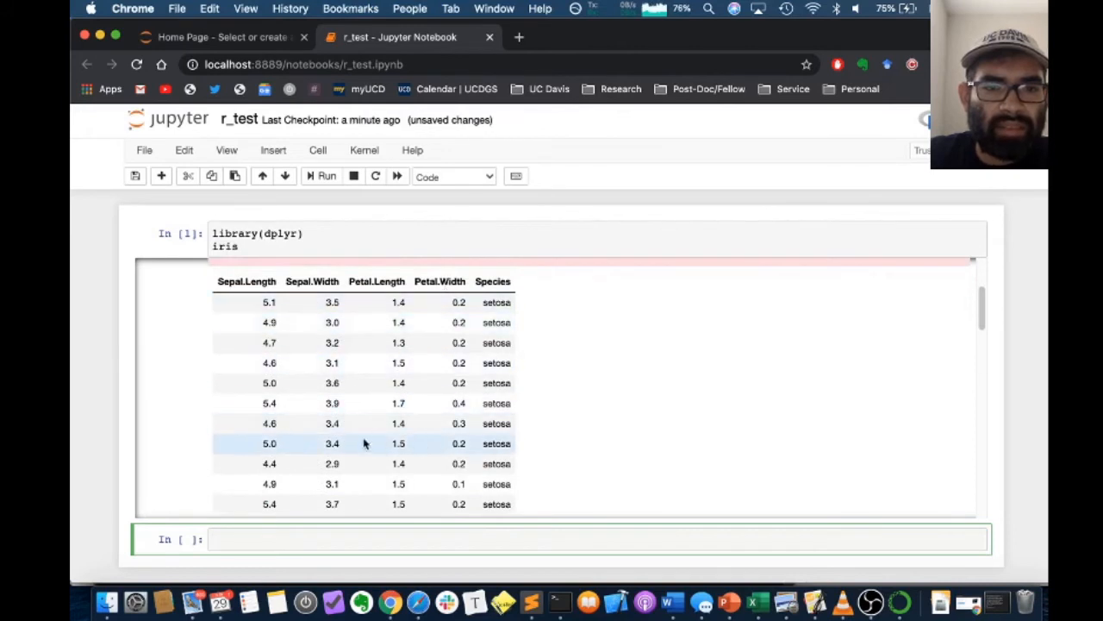
pyautogui.scroll(-10, 394, 376)
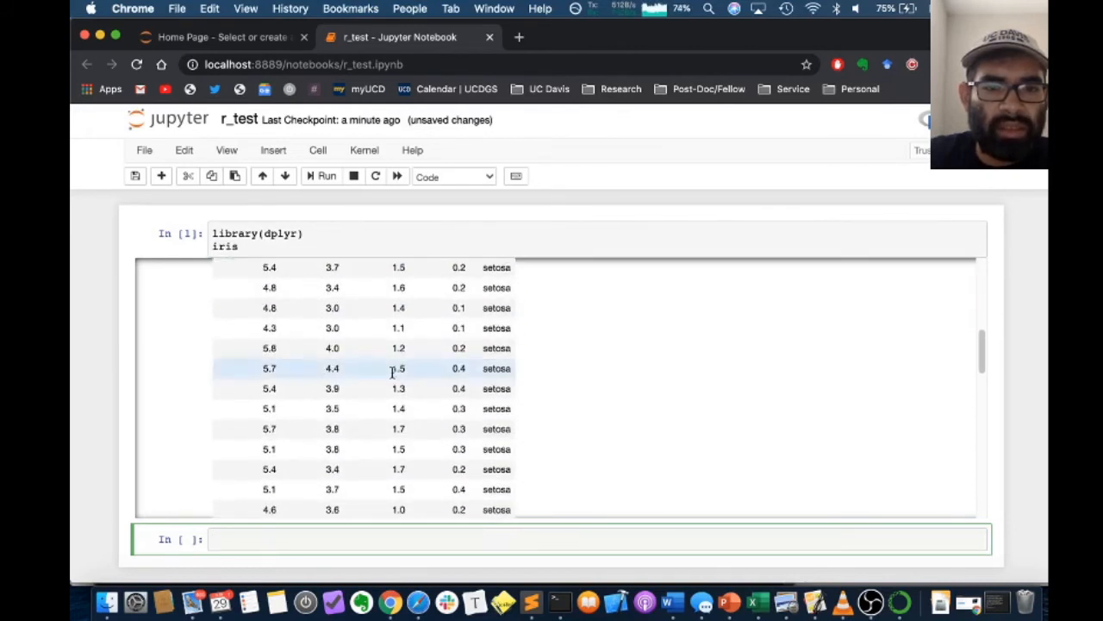
pyautogui.scroll(-20, 394, 377)
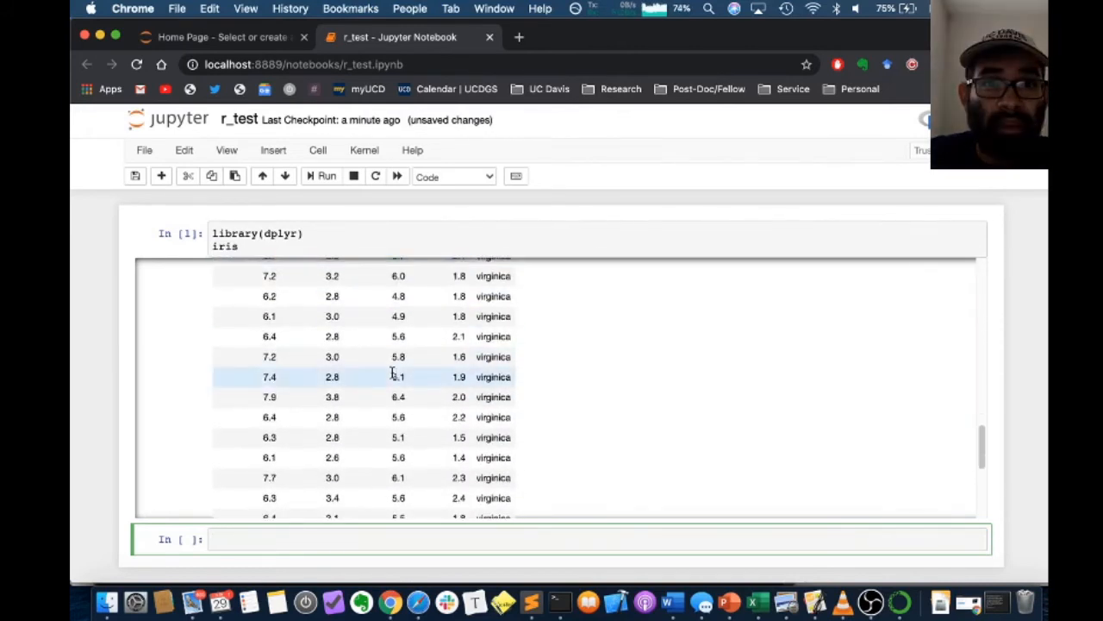
pyautogui.scroll(-5, 394, 377)
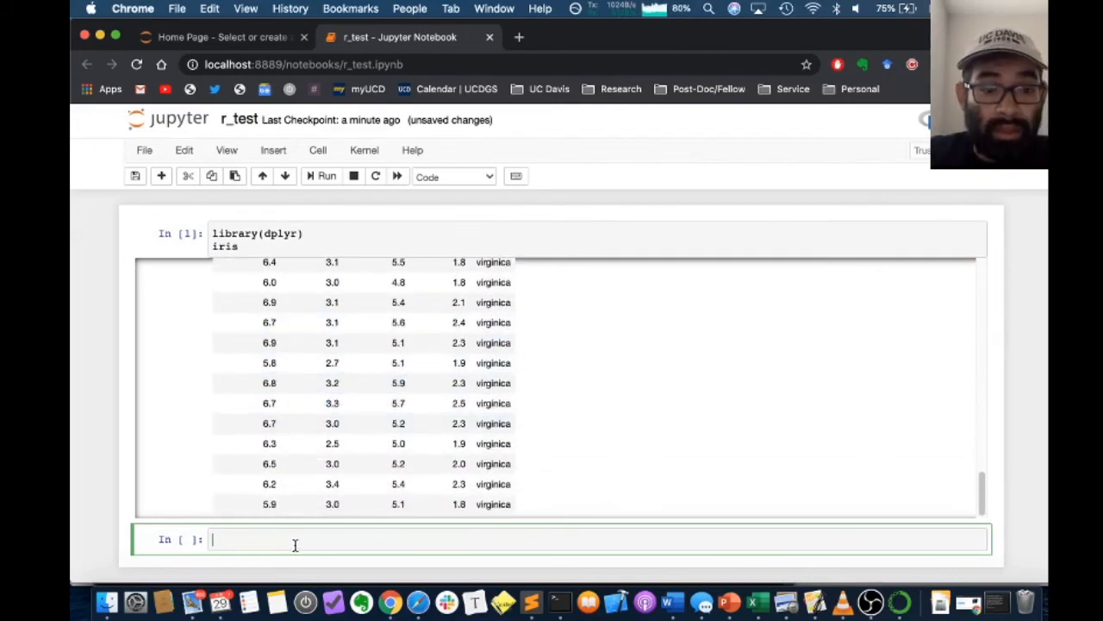
# Enter library(ggplot2) as the first line of the new empty cell below the iris output
pyautogui.write('lib')
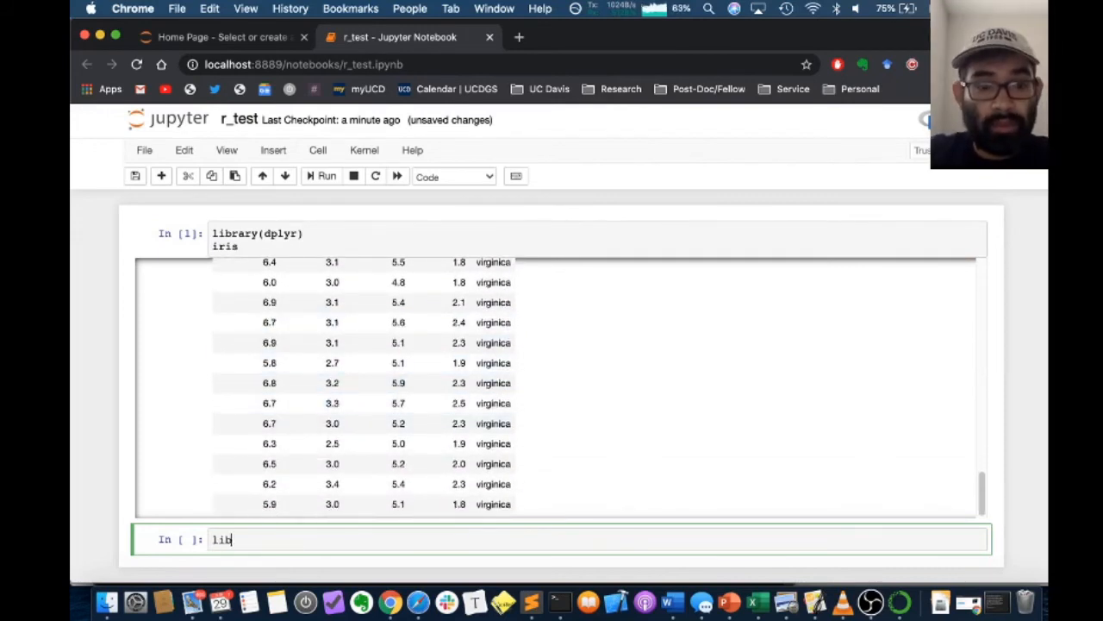
pyautogui.write('rar')
pyautogui.write('y(gg')
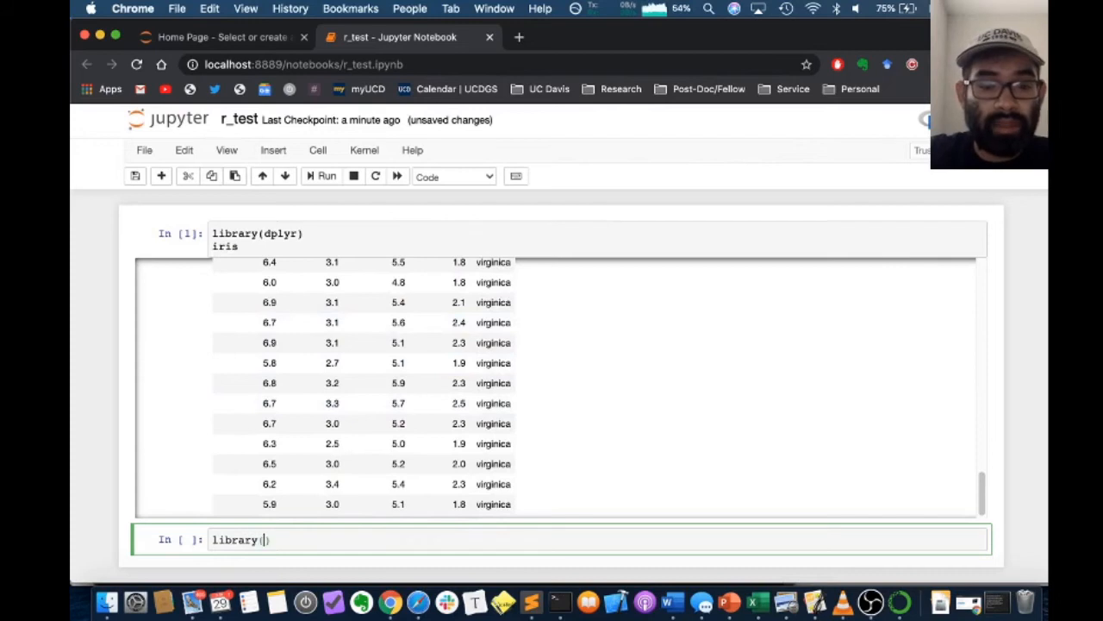
pyautogui.write('plot2')
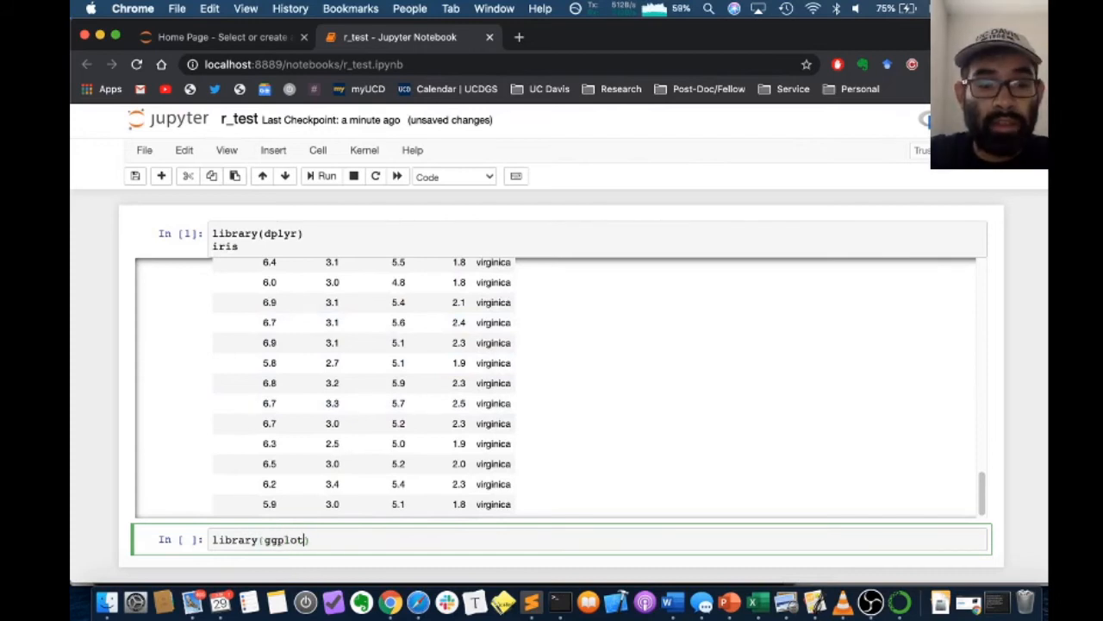
pyautogui.press('Return')
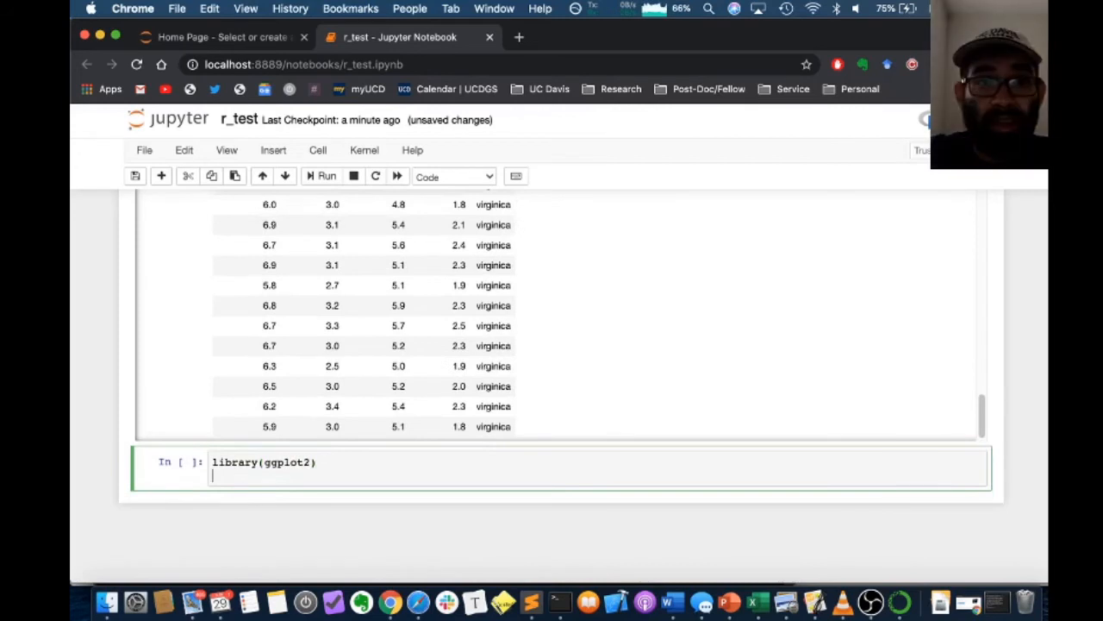
# Write a ggplot call on the second line with data=iris and an aes mapping of x=Sepal.Length
pyautogui.write('ggplot(dat')
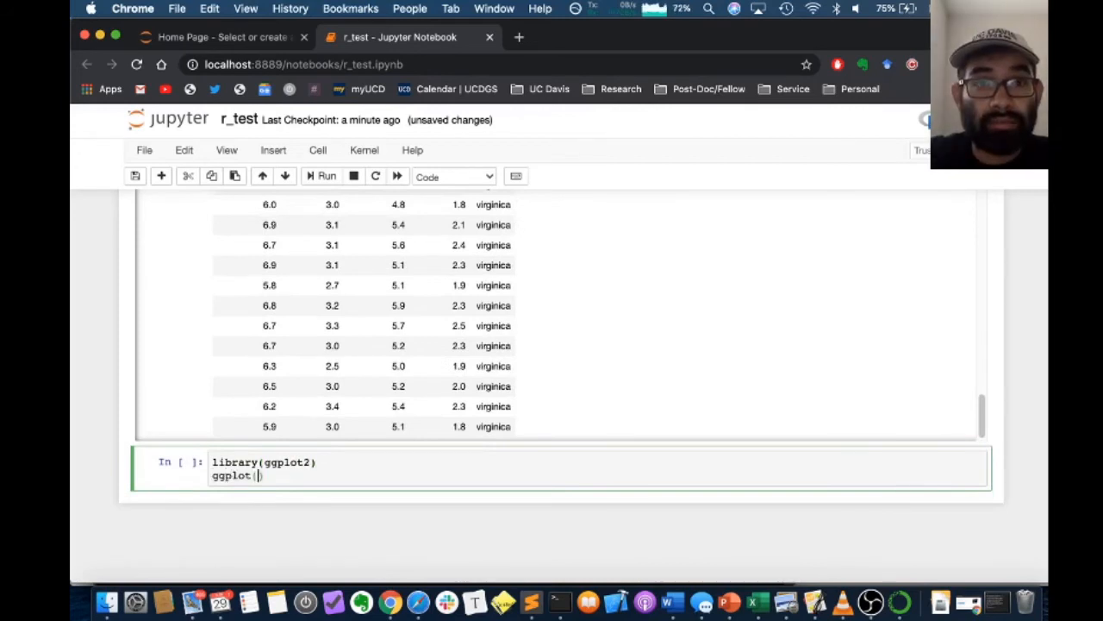
pyautogui.write('a=iris')
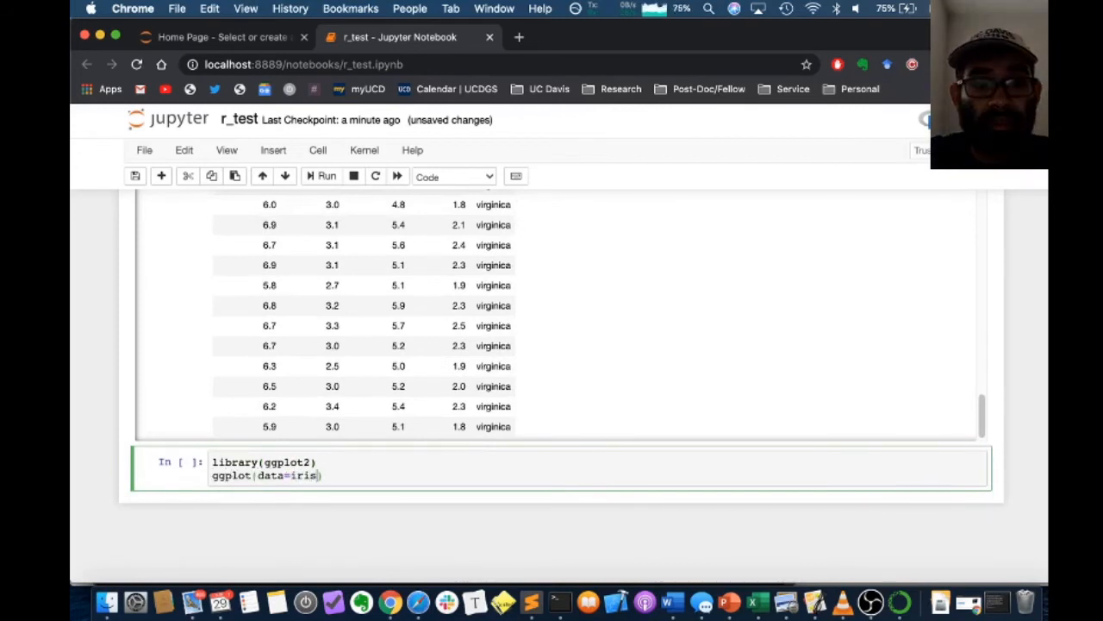
pyautogui.write(', aes(x')
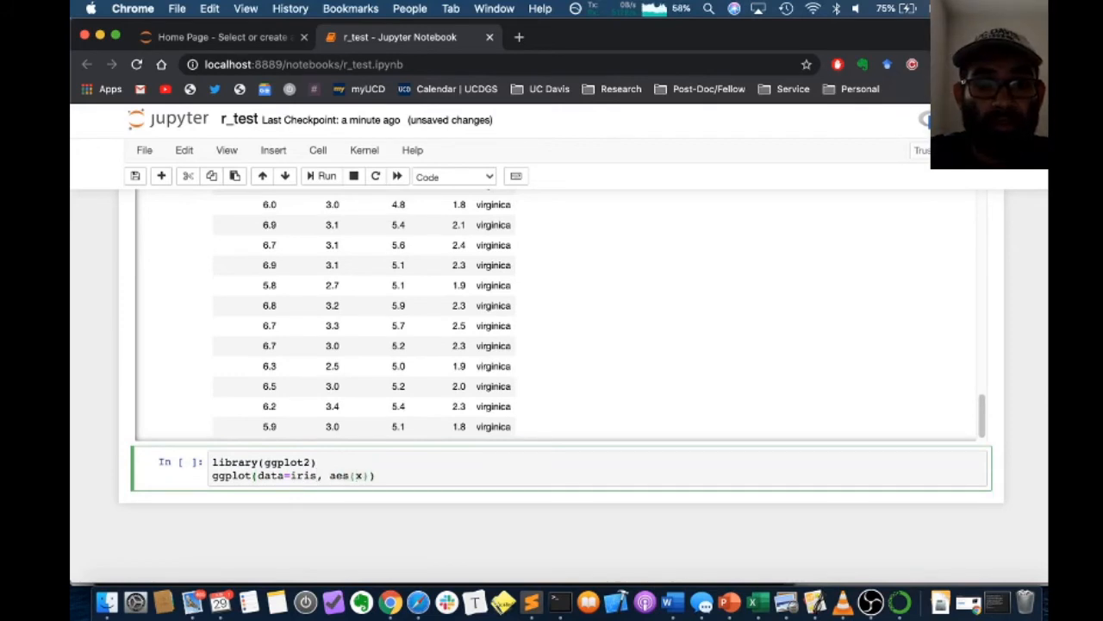
pyautogui.write('=sepa')
pyautogui.press('BackSpace')
pyautogui.press('BackSpace')
pyautogui.press('BackSpace')
pyautogui.write('S')
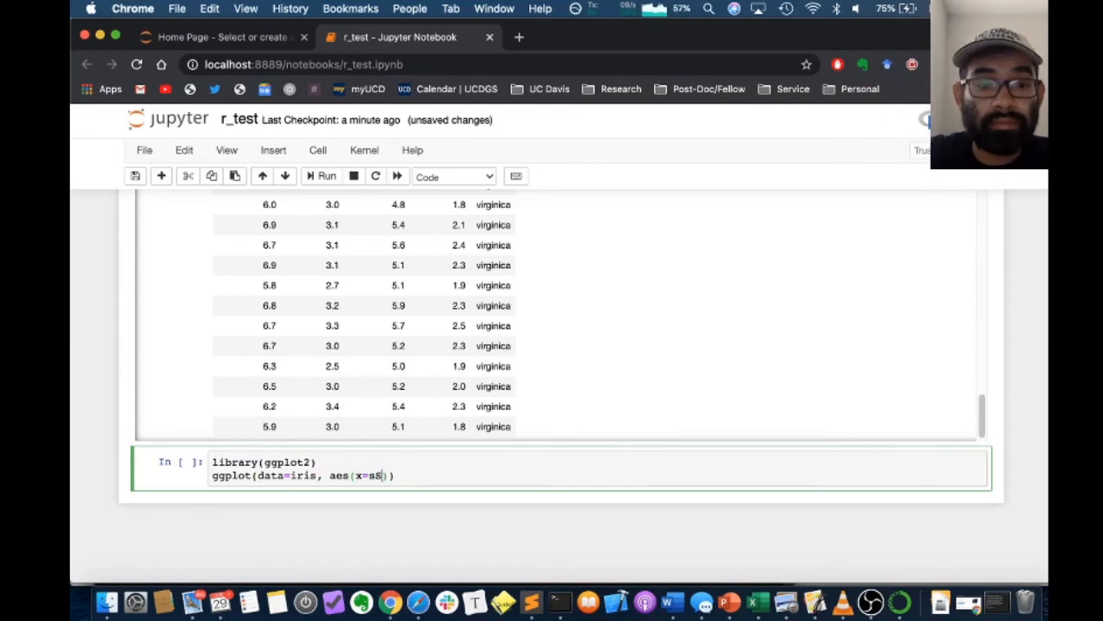
pyautogui.write('epal')
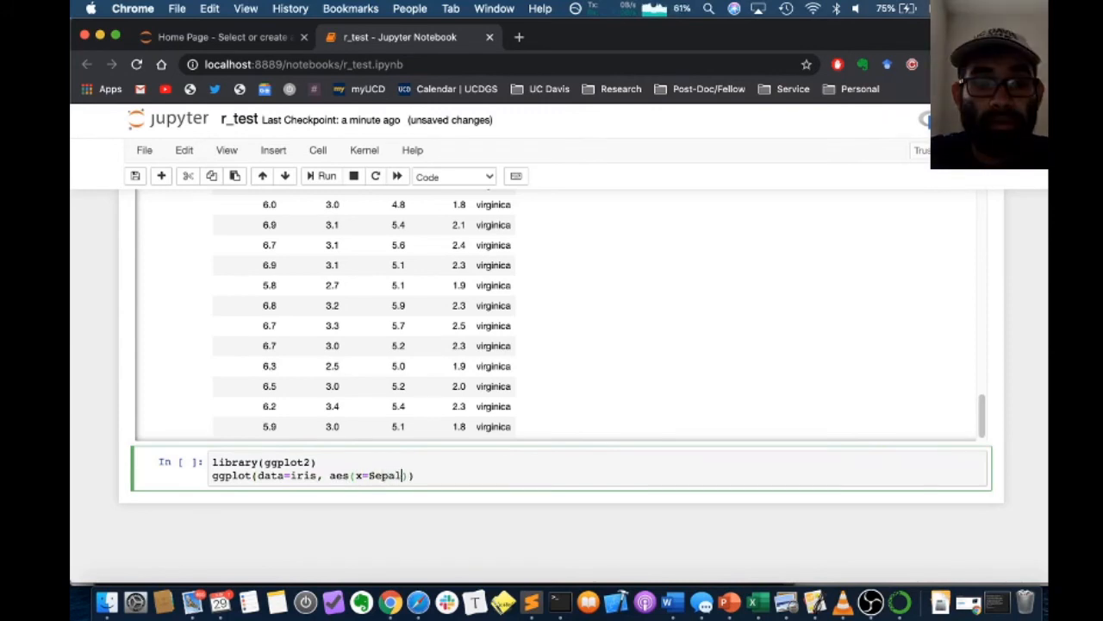
pyautogui.write('.length')
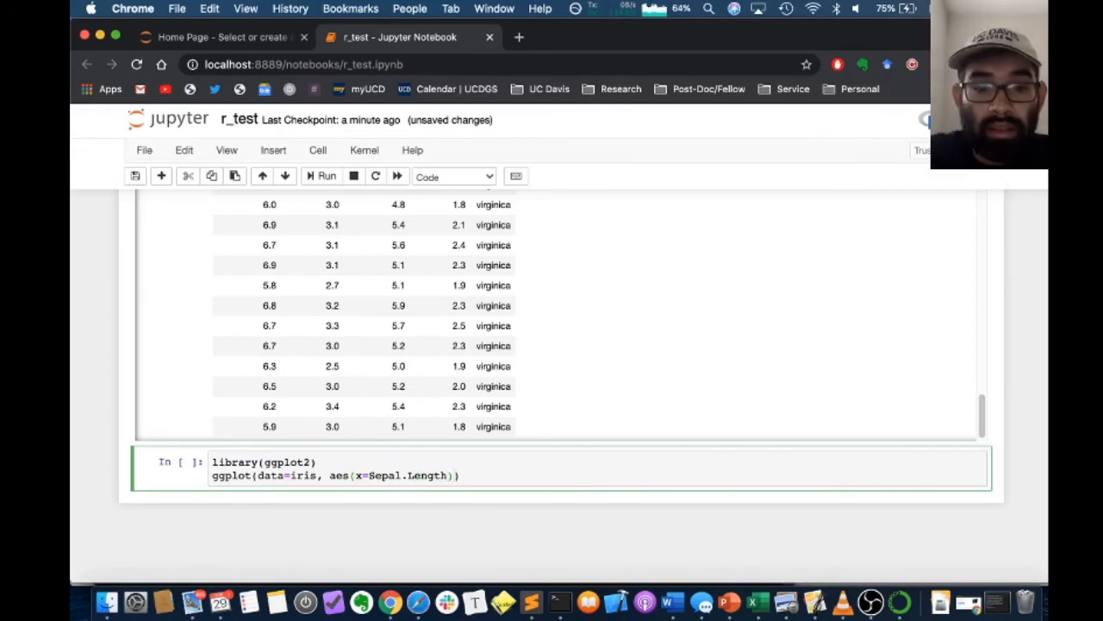
pyautogui.write(', y')
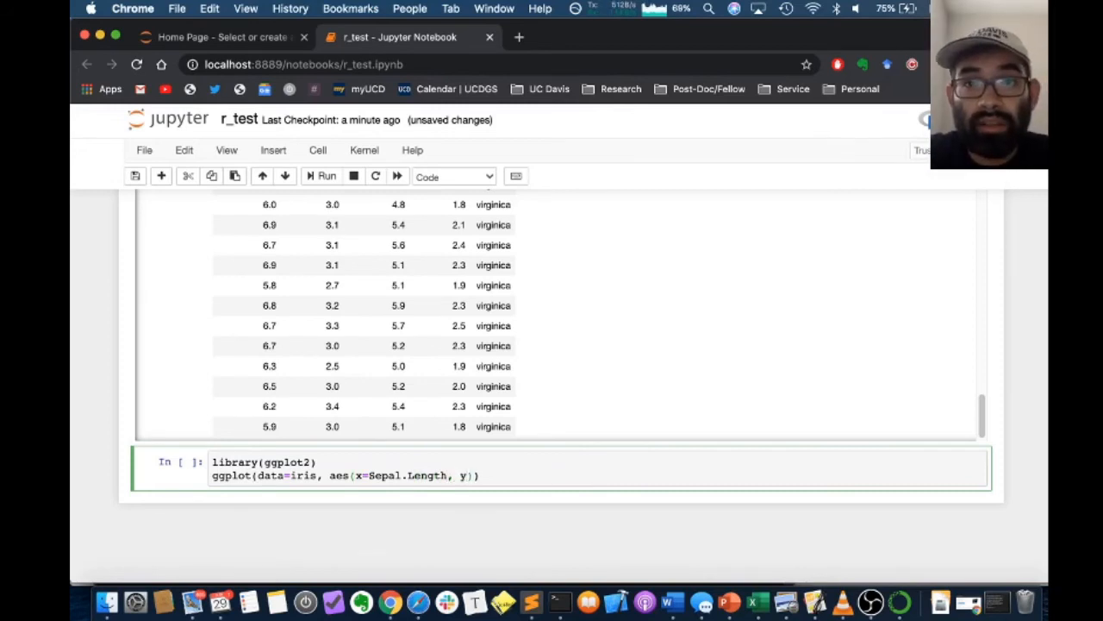
pyautogui.write('=Spe')
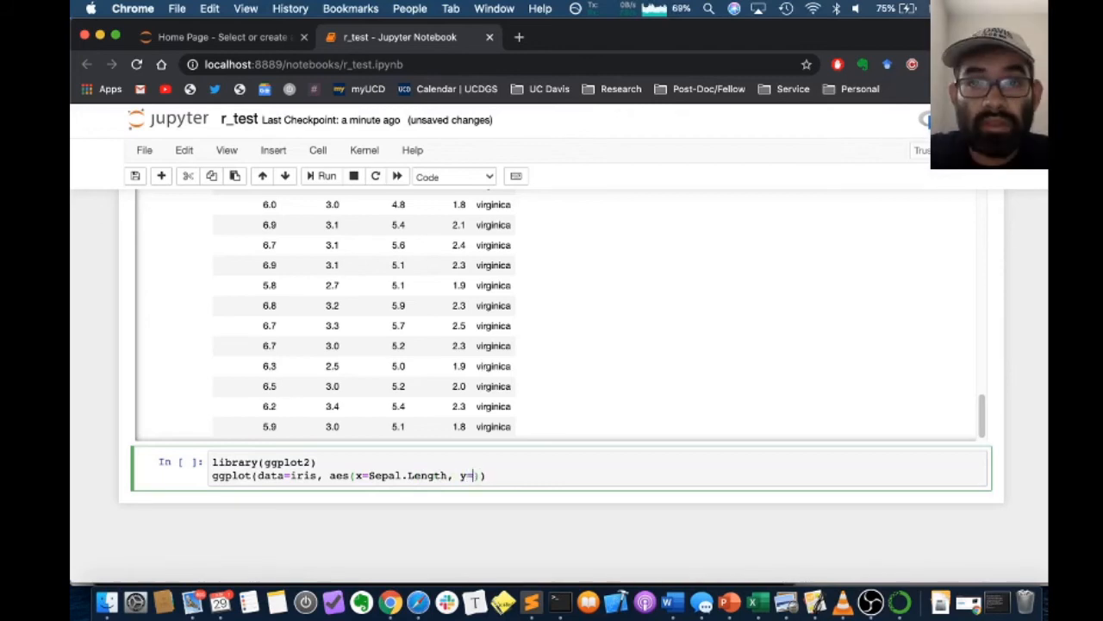
# Extend the aes mapping with y=Sepal.Width and color=Species
pyautogui.press('BackSpace')
pyautogui.press('BackSpace')
pyautogui.write('epal')
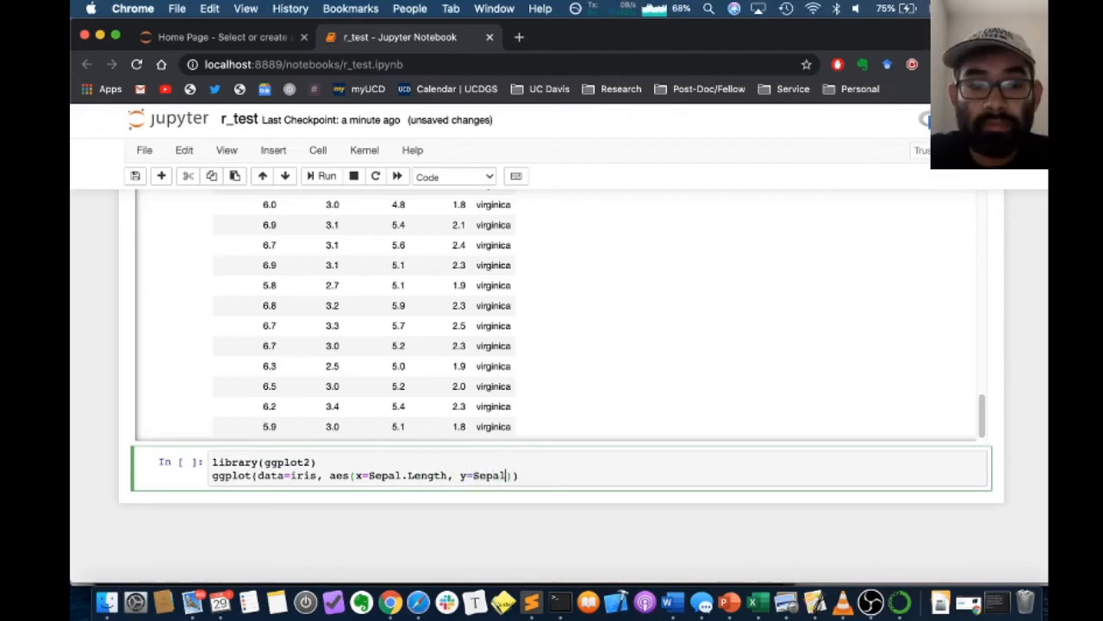
pyautogui.write('.Width')
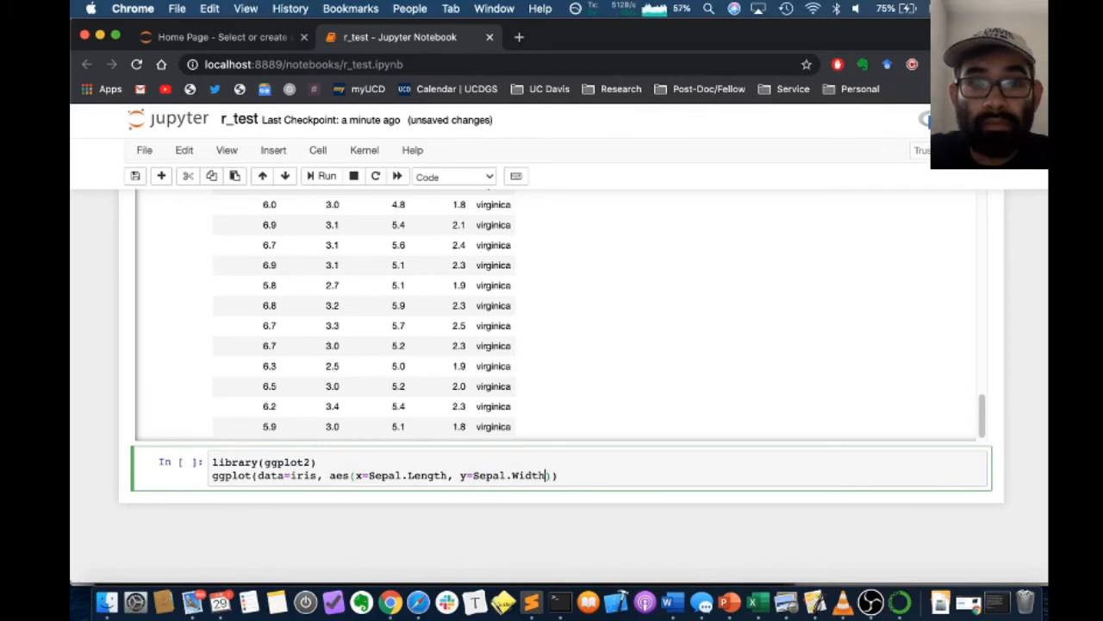
pyautogui.write(', color=Sp')
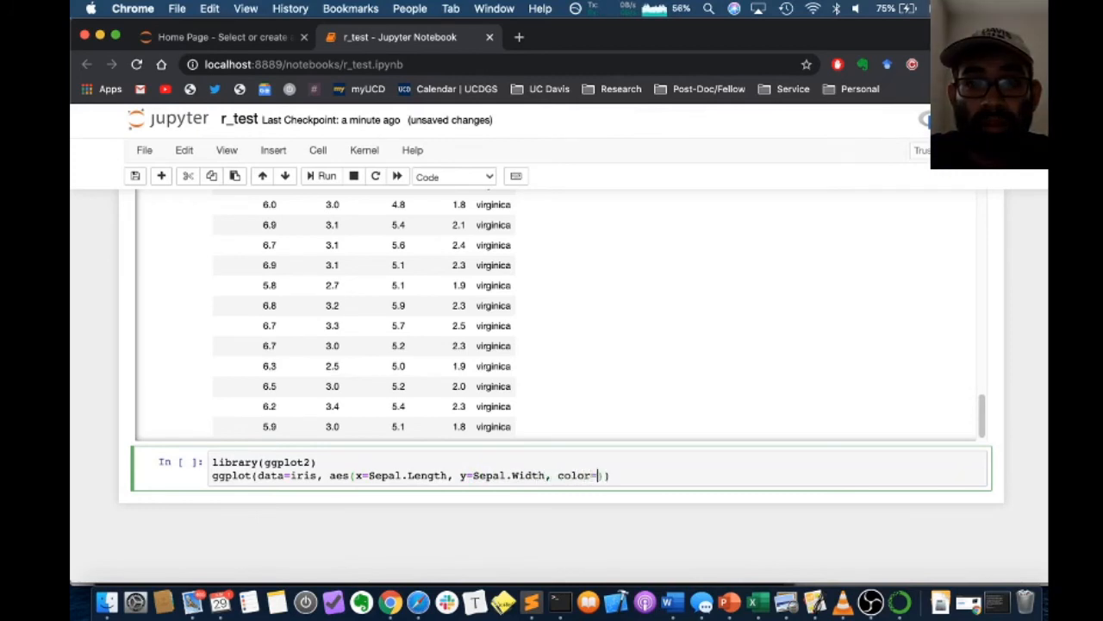
pyautogui.write('ecies')
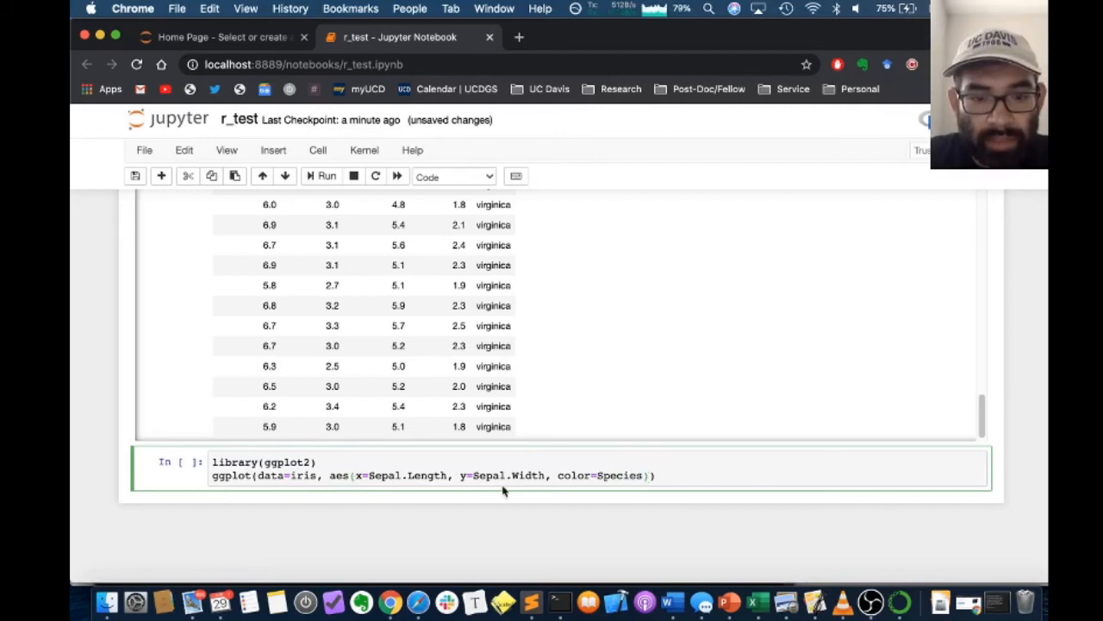
# Append + geom_point(size=3) after the ggplot call, and run the cell to view the whole scatter plot
pyautogui.click(354, 476)
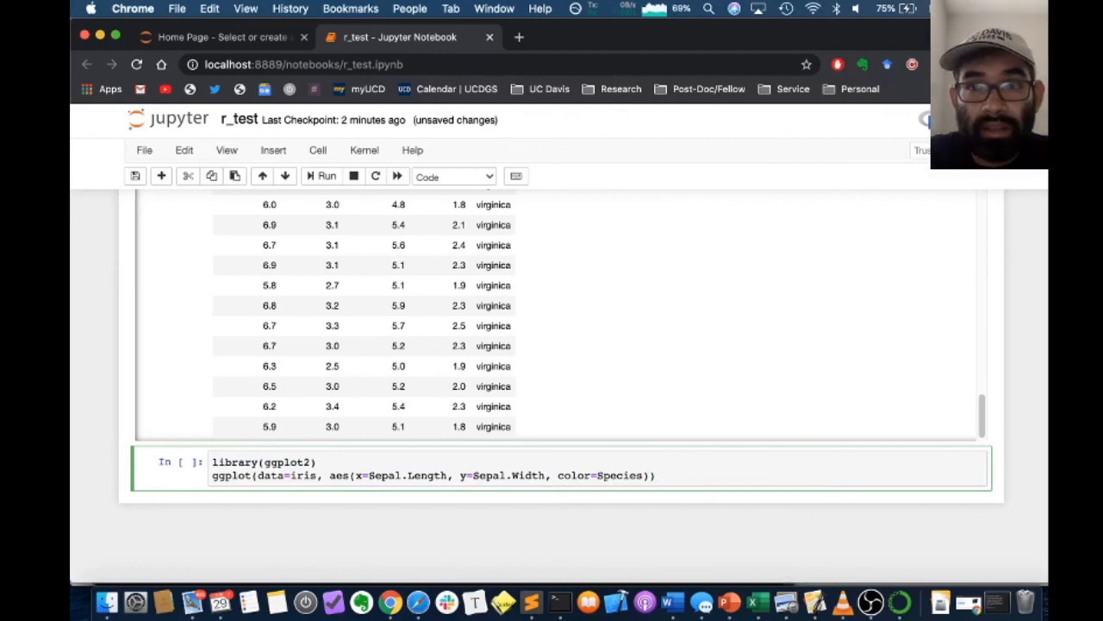
pyautogui.write('+ ge')
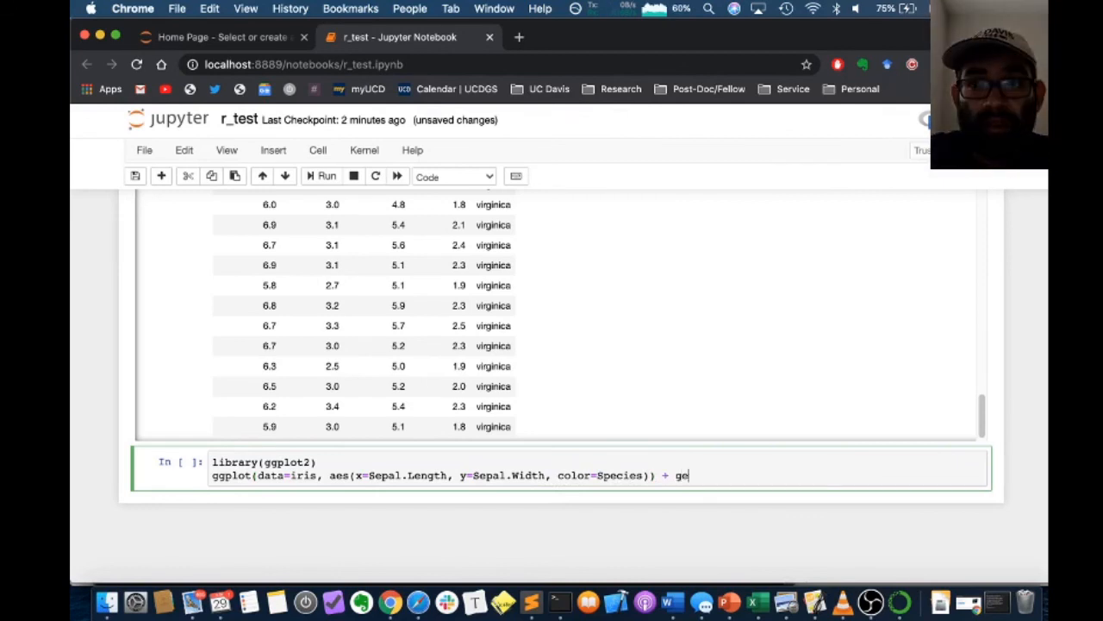
pyautogui.write('mom_point')
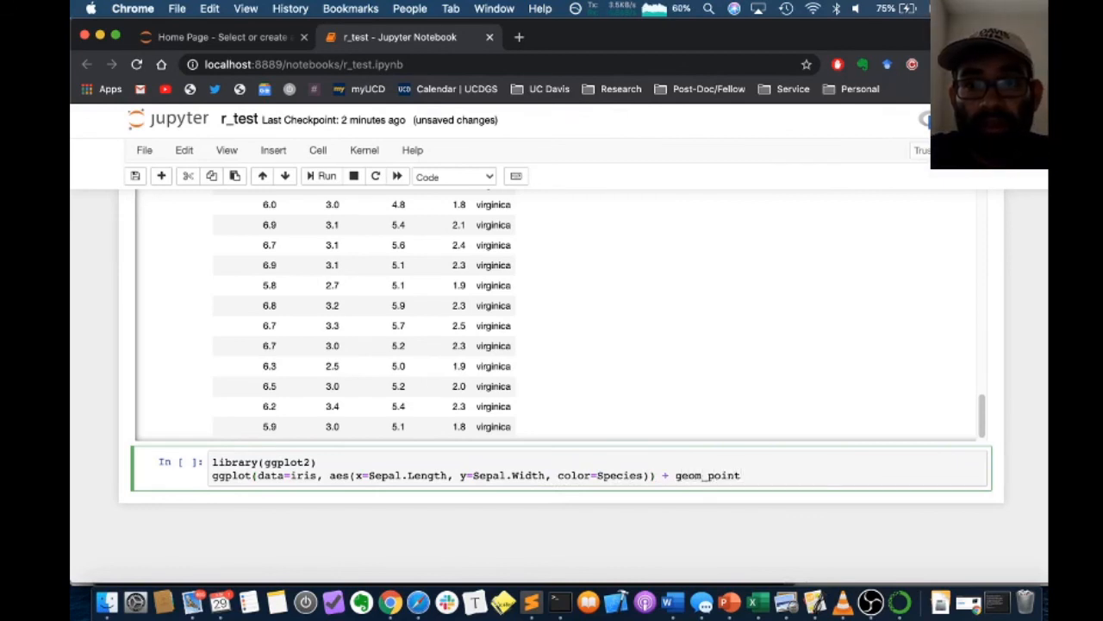
pyautogui.write('(size=3')
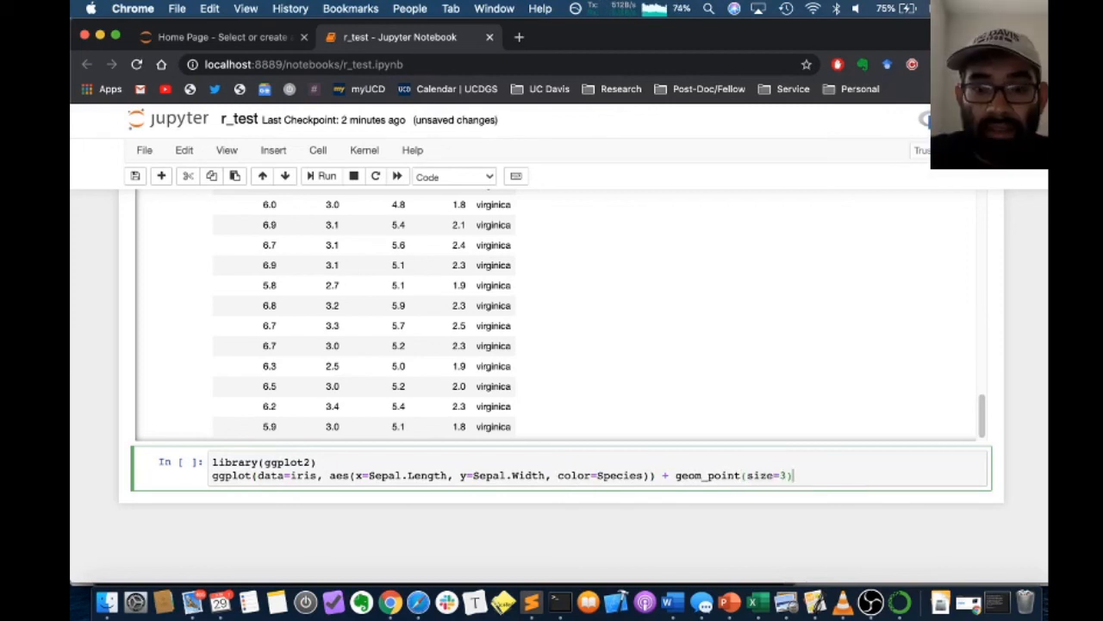
pyautogui.click(326, 178)
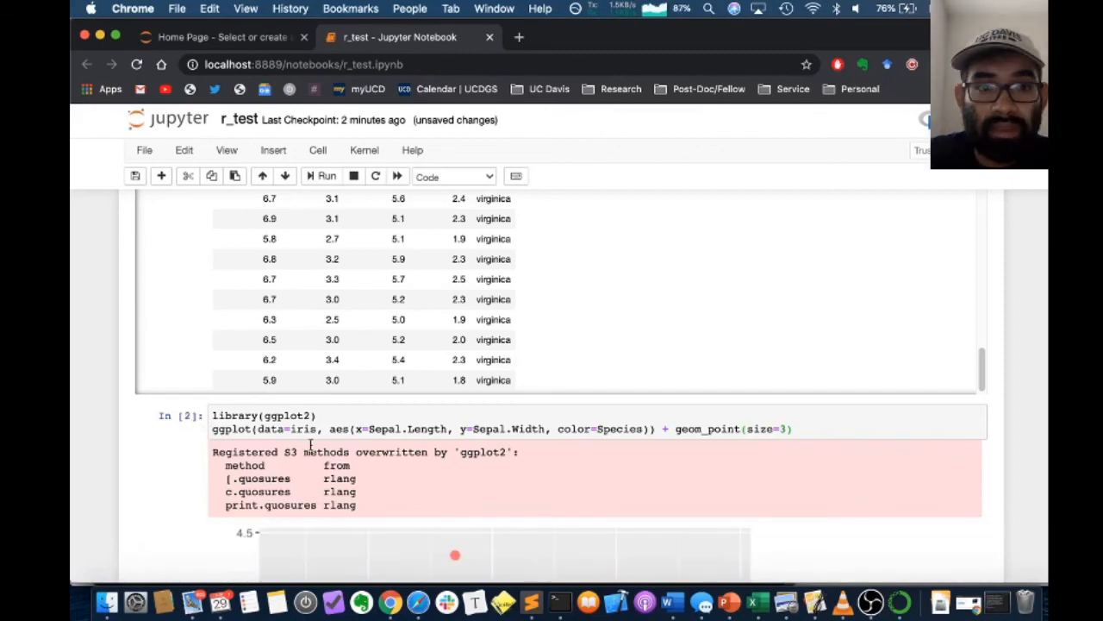
pyautogui.scroll(-15, 311, 444)
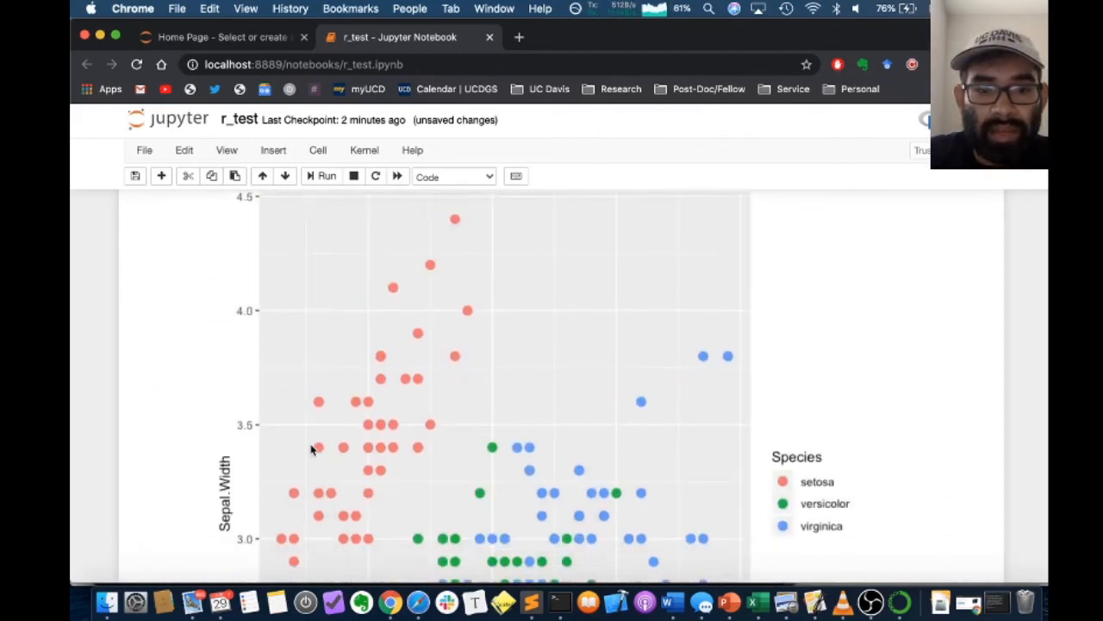
pyautogui.scroll(-3, 312, 449)
pyautogui.scroll(10, 312, 449)
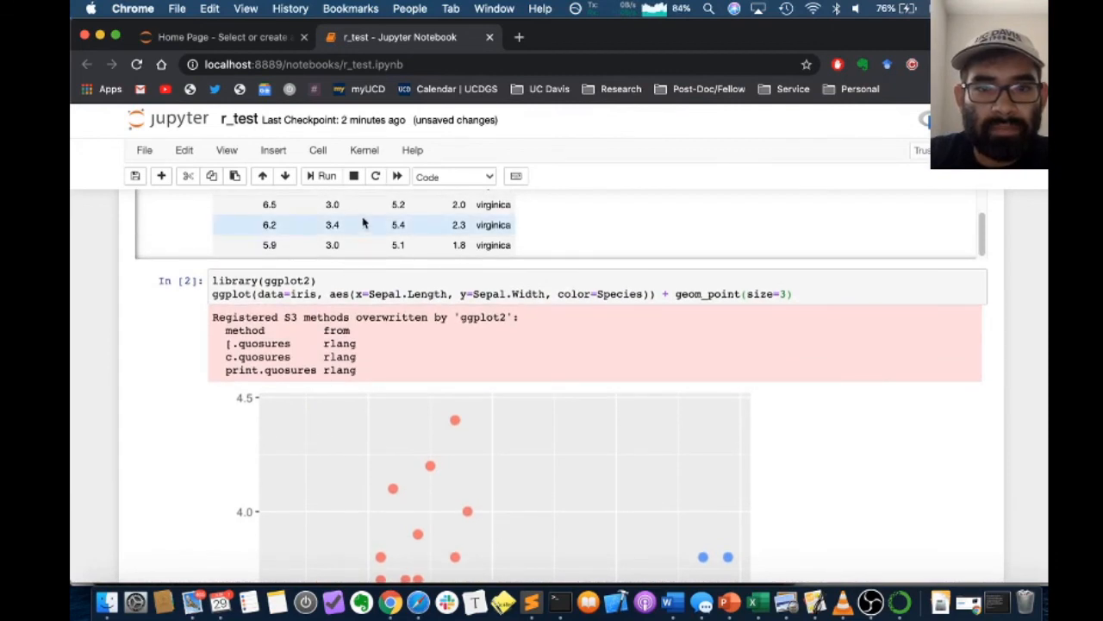
pyautogui.scroll(-1, 594, 419)
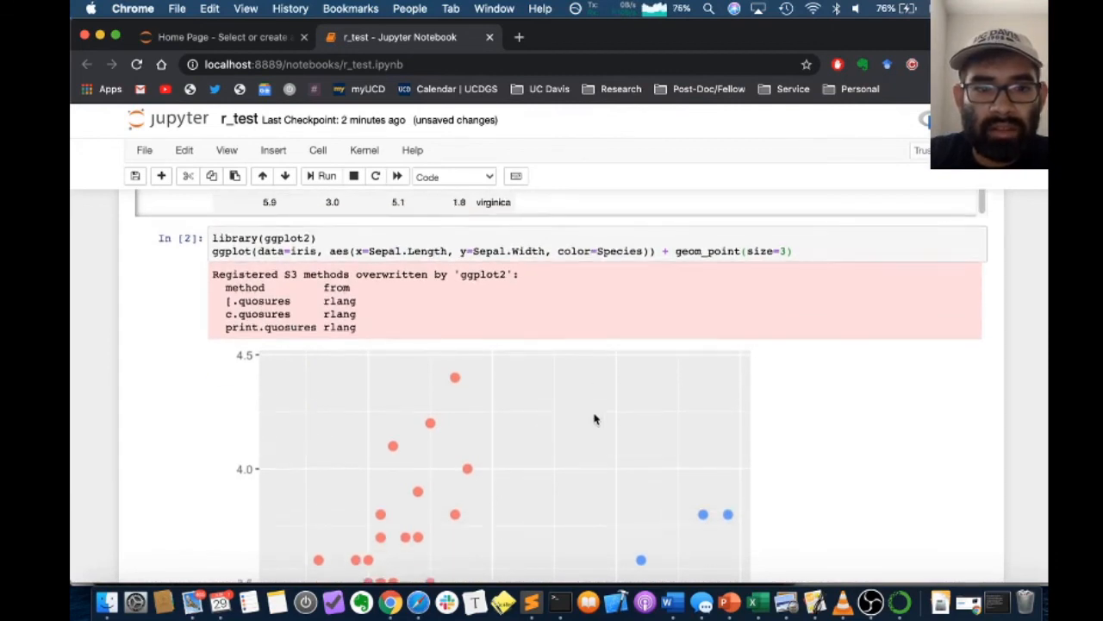
pyautogui.scroll(-8, 594, 418)
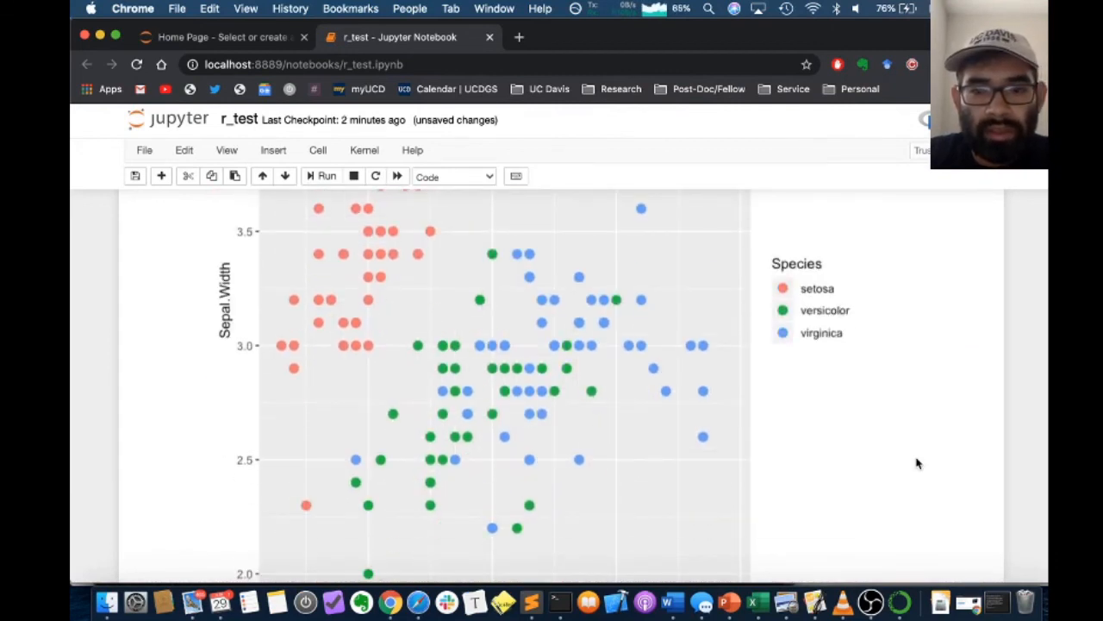